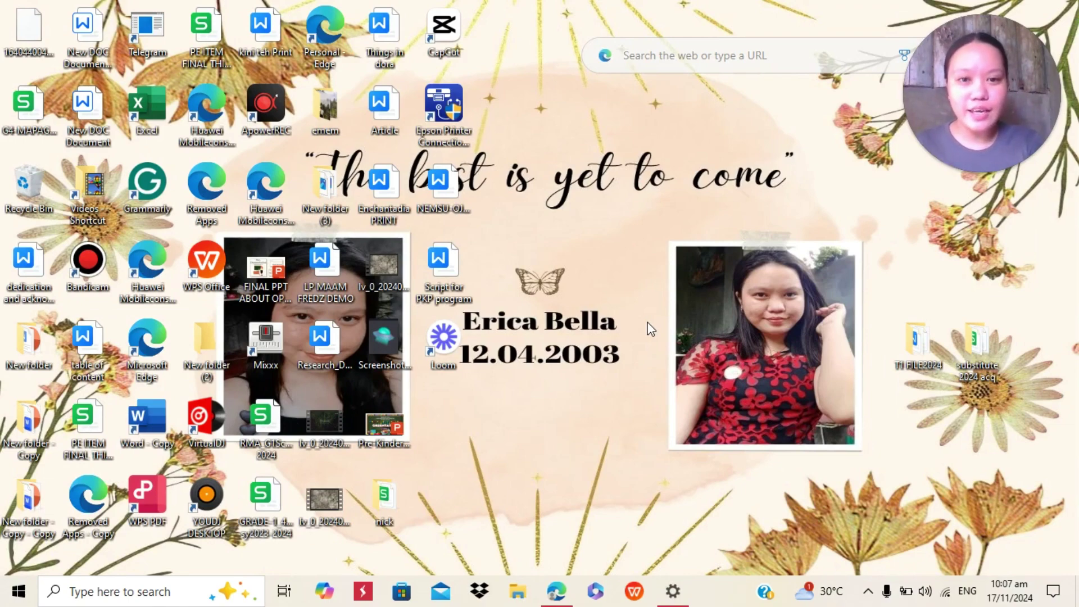
Open the Penzu website in Edge via a Bing search for penzu.com.
left_click(563, 589)
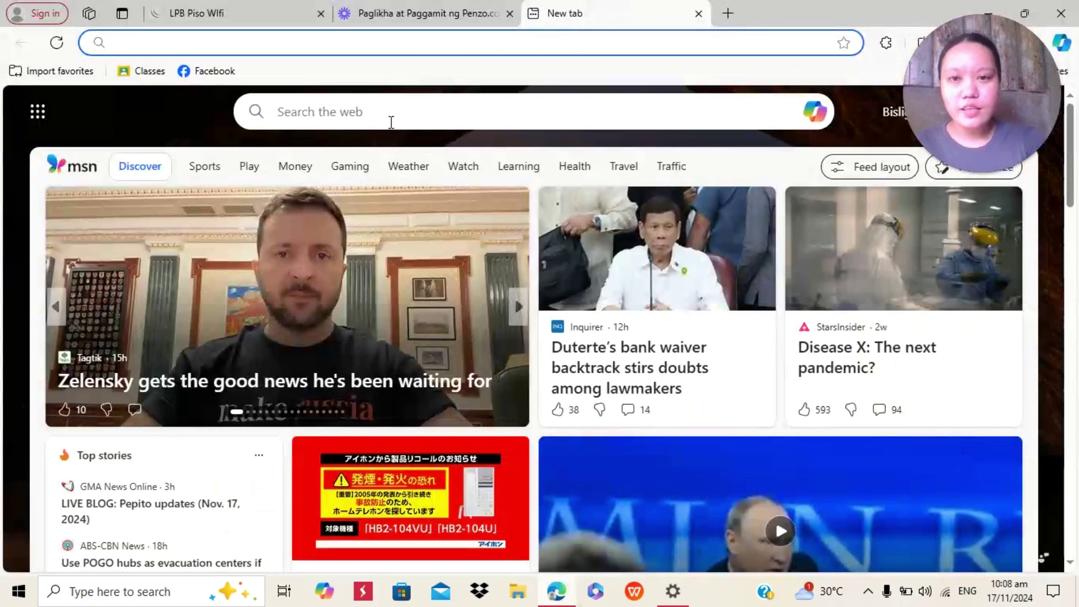
left_click(373, 117)
type("penz")
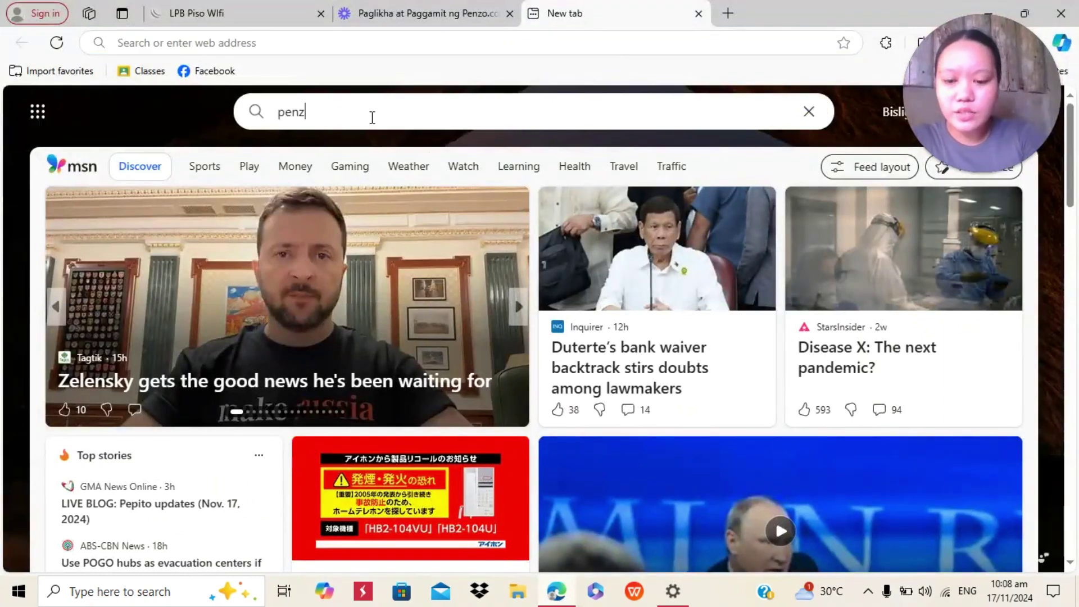
type("u.com")
key("Return")
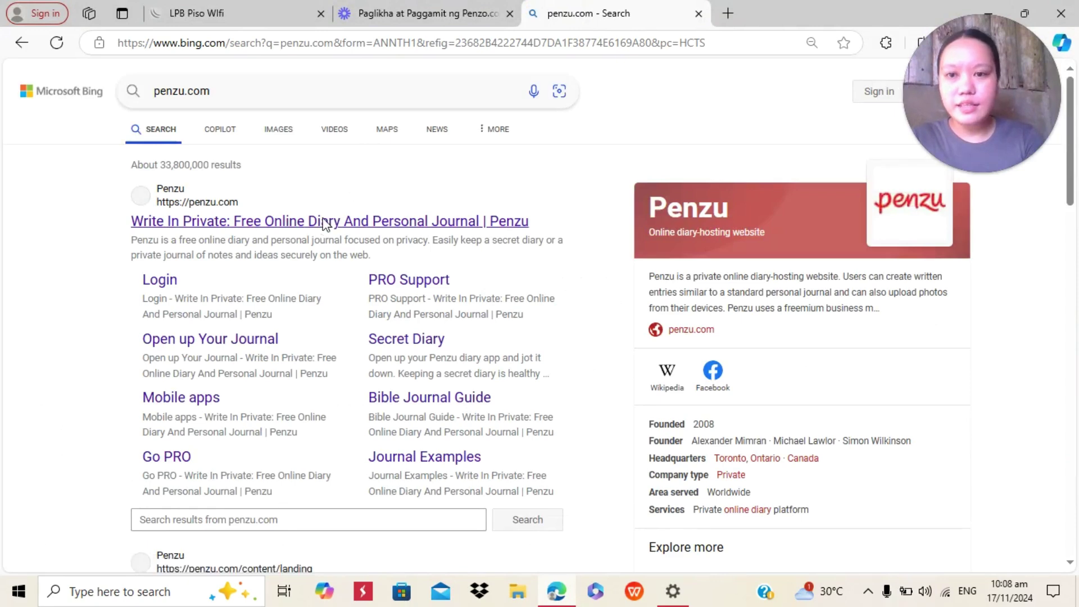
left_click(325, 222)
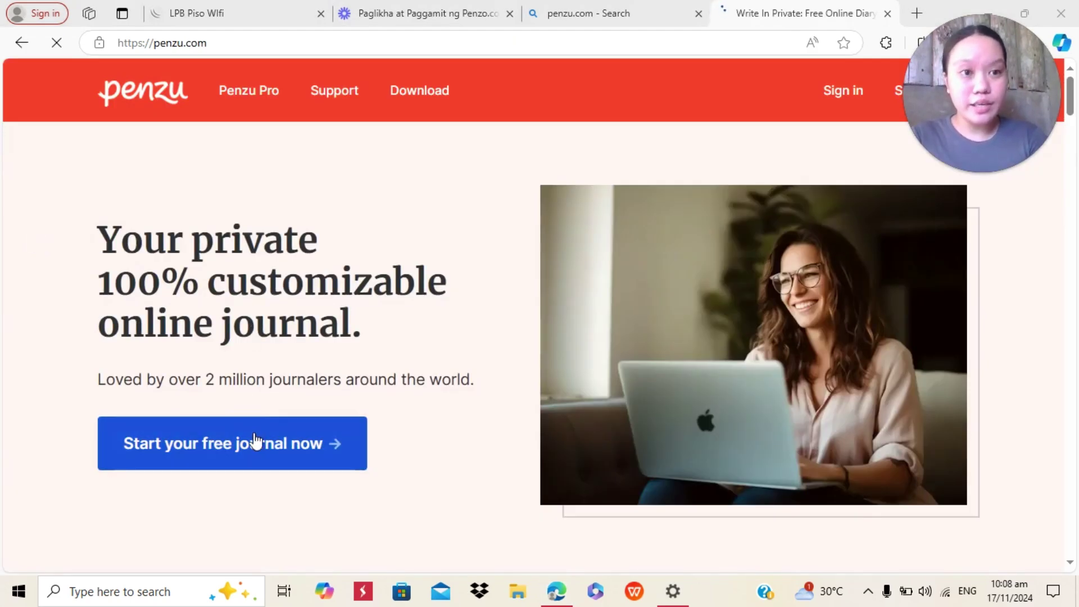
left_click(256, 441)
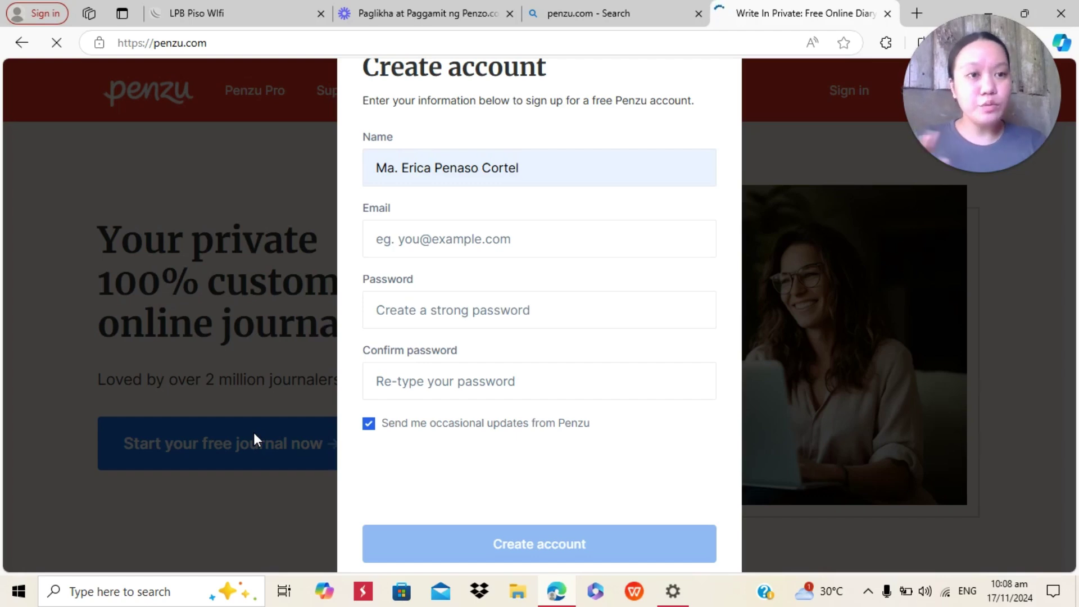
left_click(563, 161)
left_click(388, 251)
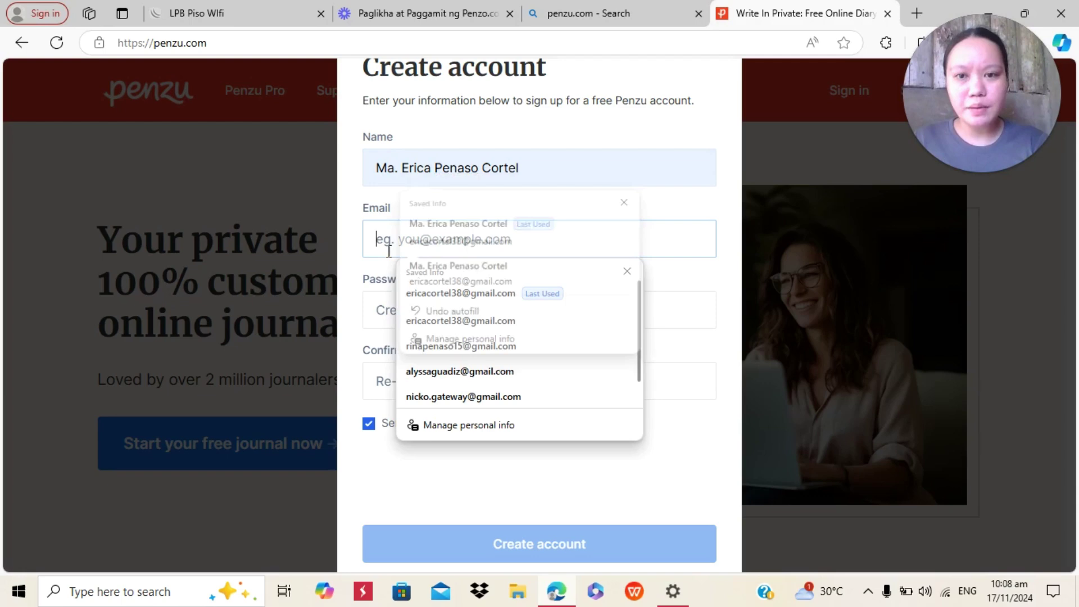
left_click(422, 293)
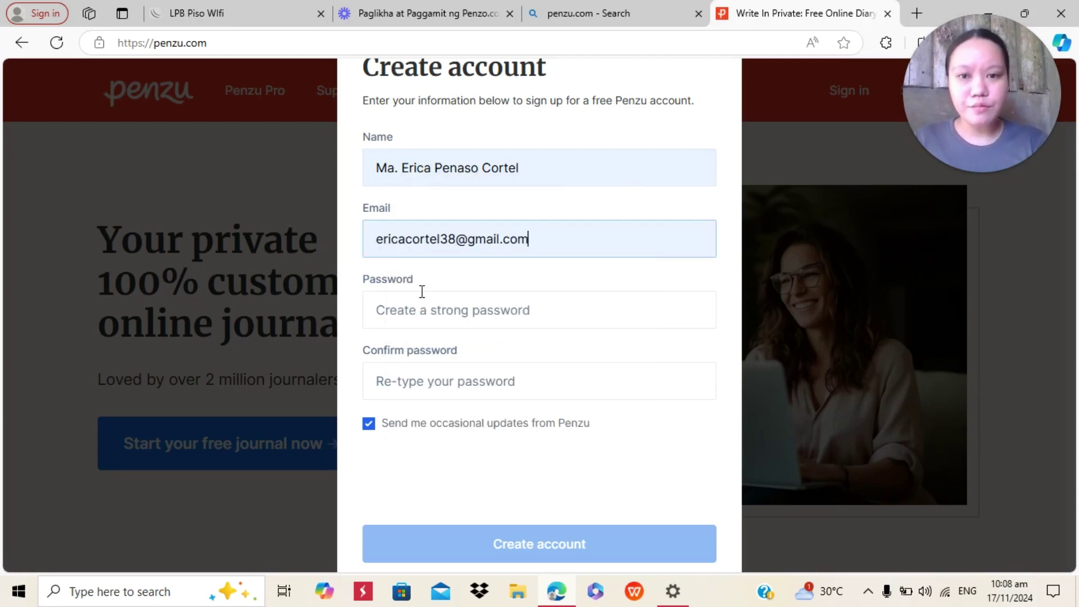
left_click(440, 311)
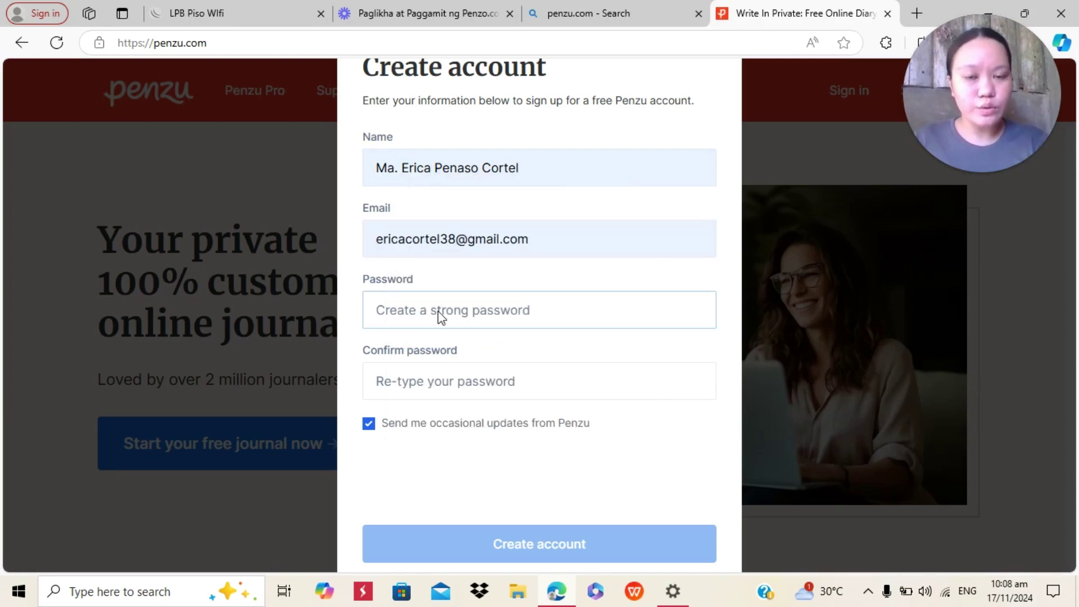
left_click(437, 375)
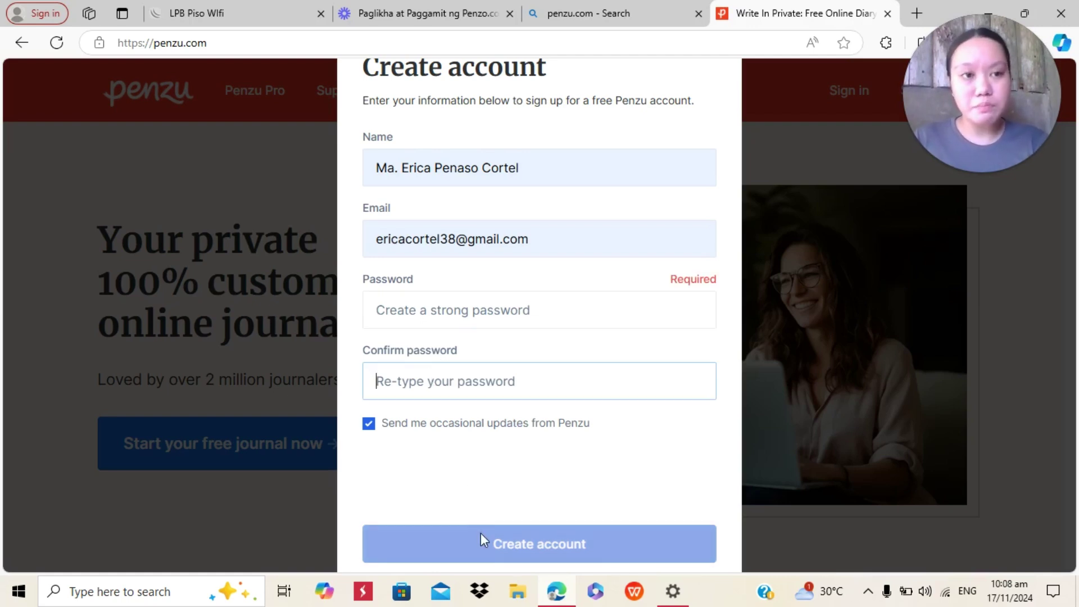
left_click(264, 261)
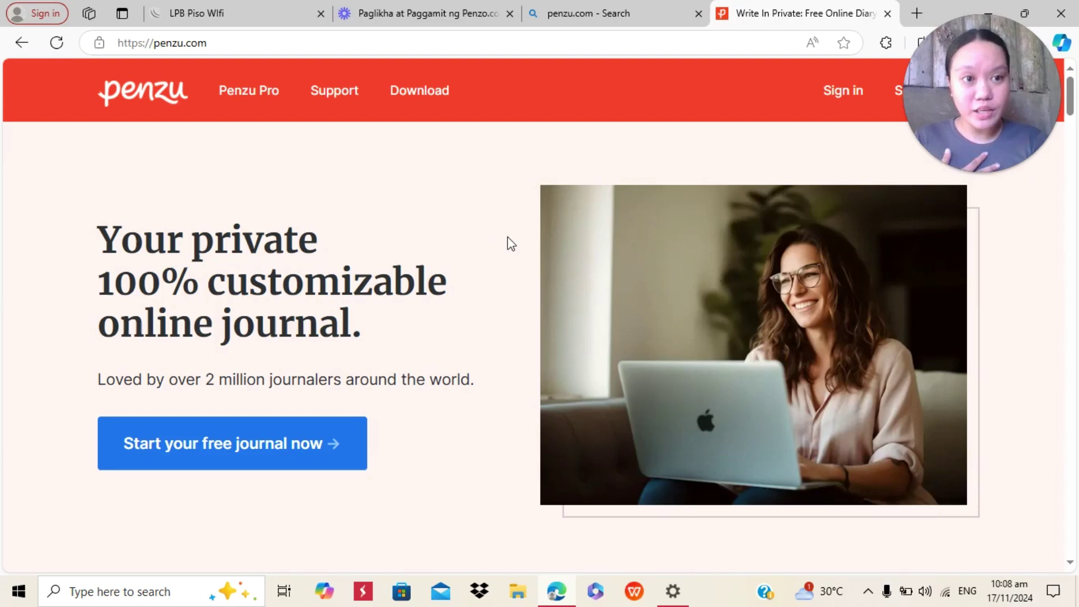
Sign in to Penzu with the saved e-mail and the account password, passing the robot check.
left_click(847, 94)
left_click(402, 208)
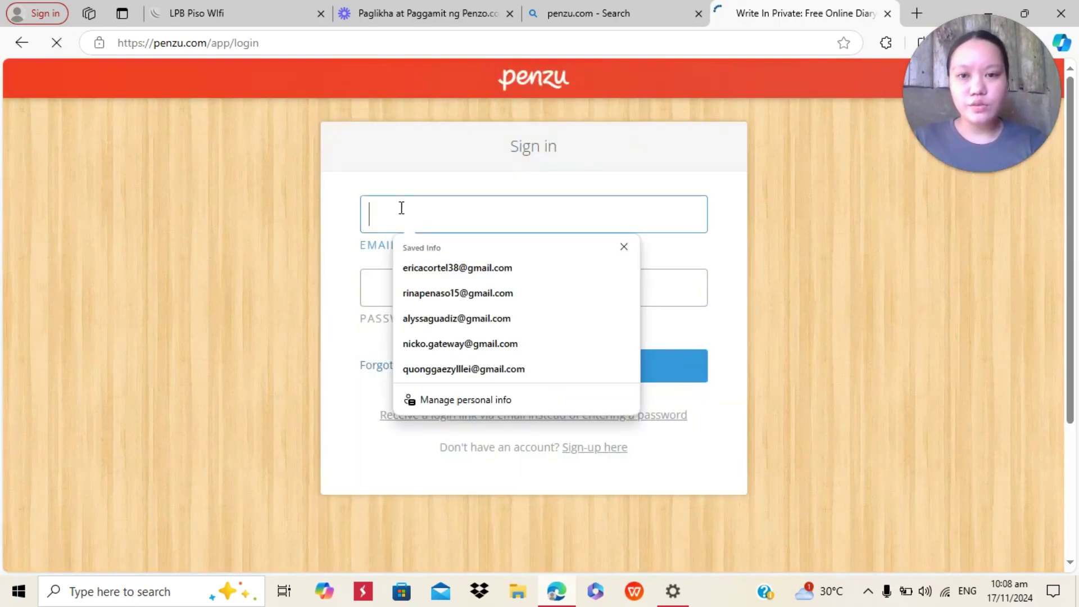
left_click(461, 267)
left_click(403, 293)
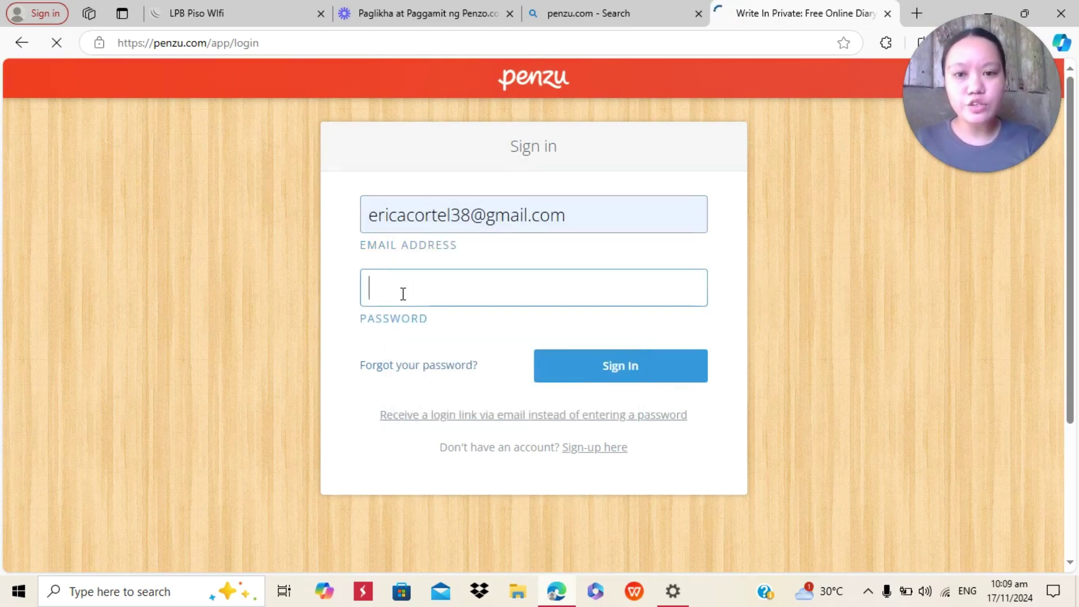
type("••••")
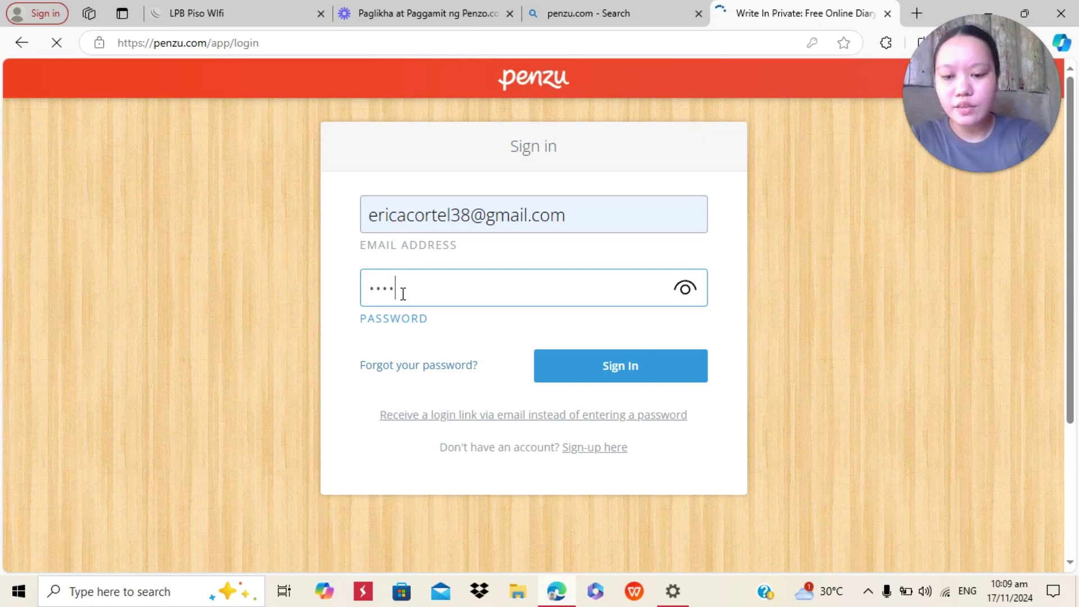
type("•••••")
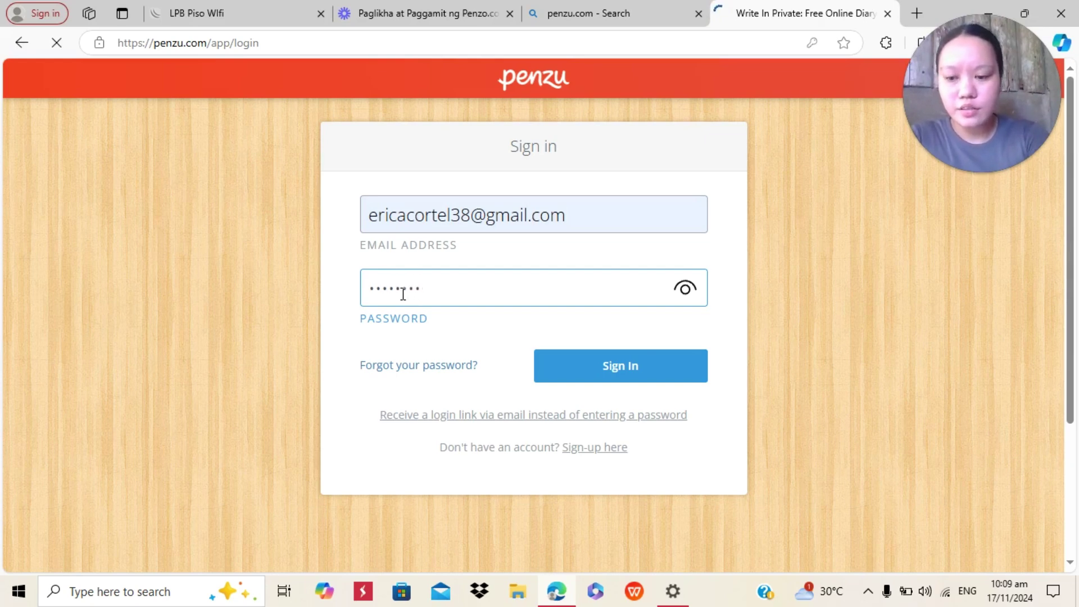
type("••")
key("Return")
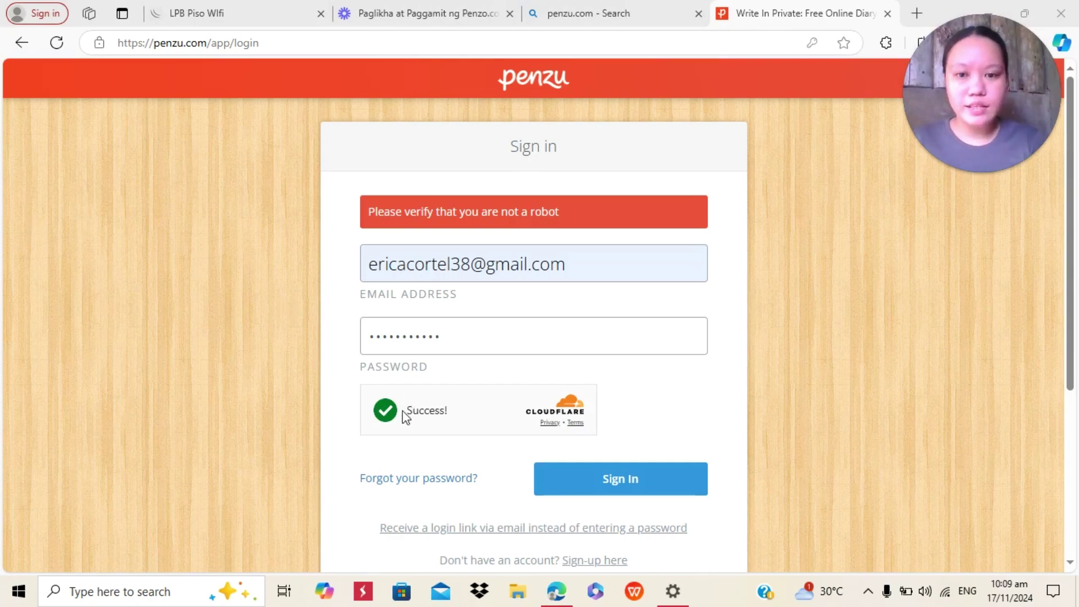
left_click(570, 479)
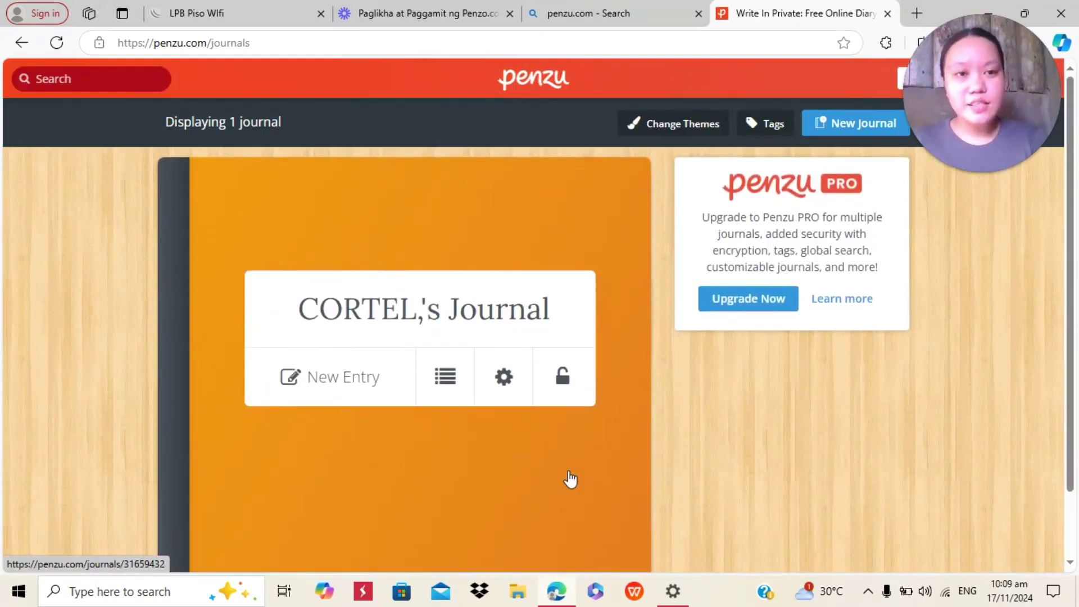
Create a blank new journal entry dated Sun. 11/17/2024.
scroll(570, 478, "down", 2)
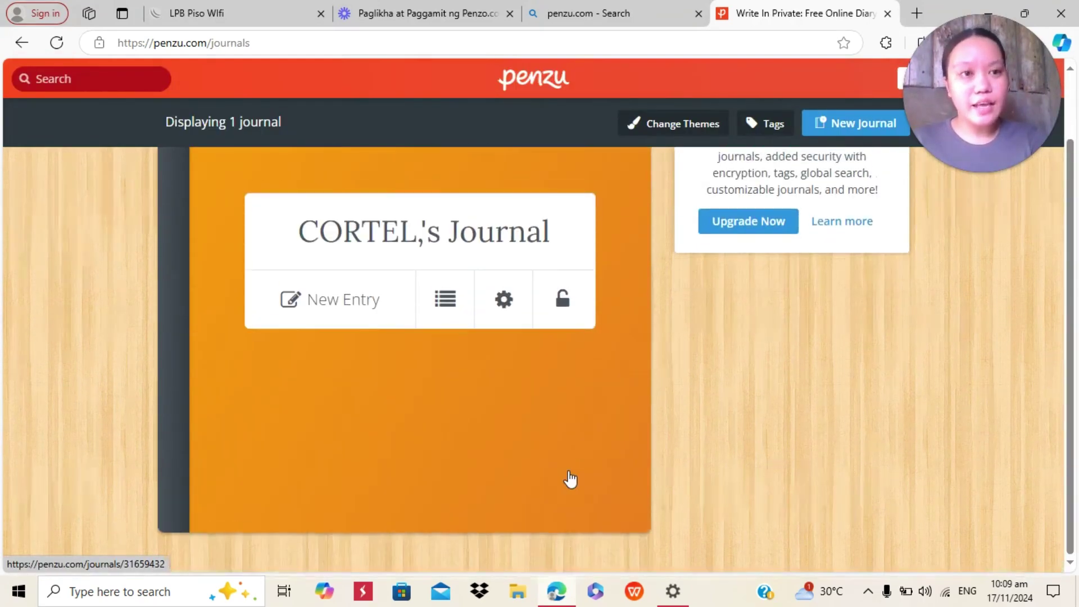
scroll(571, 479, "up", 1)
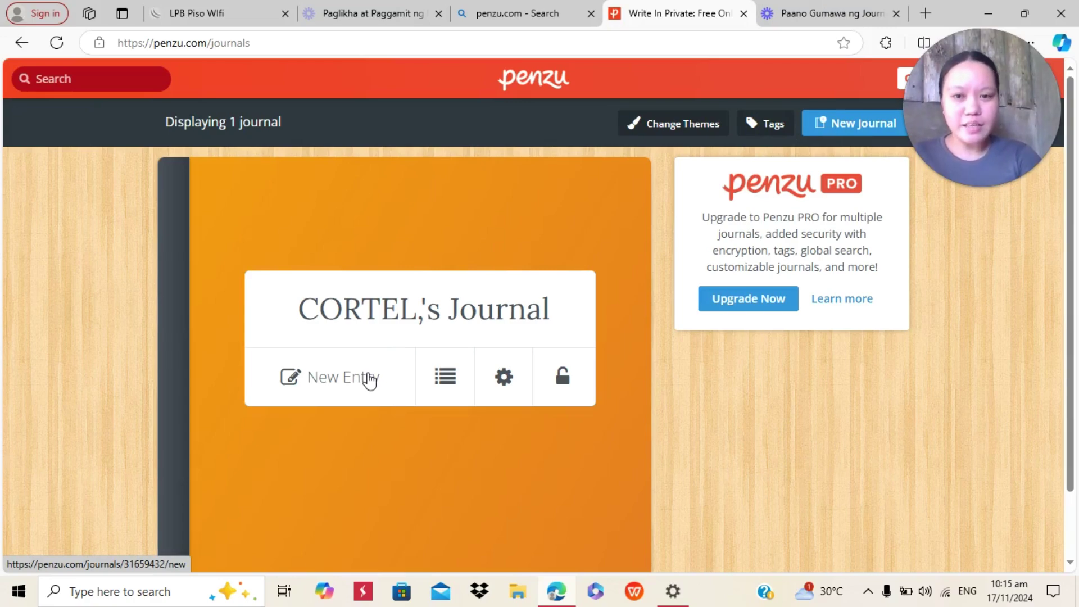
left_click(369, 380)
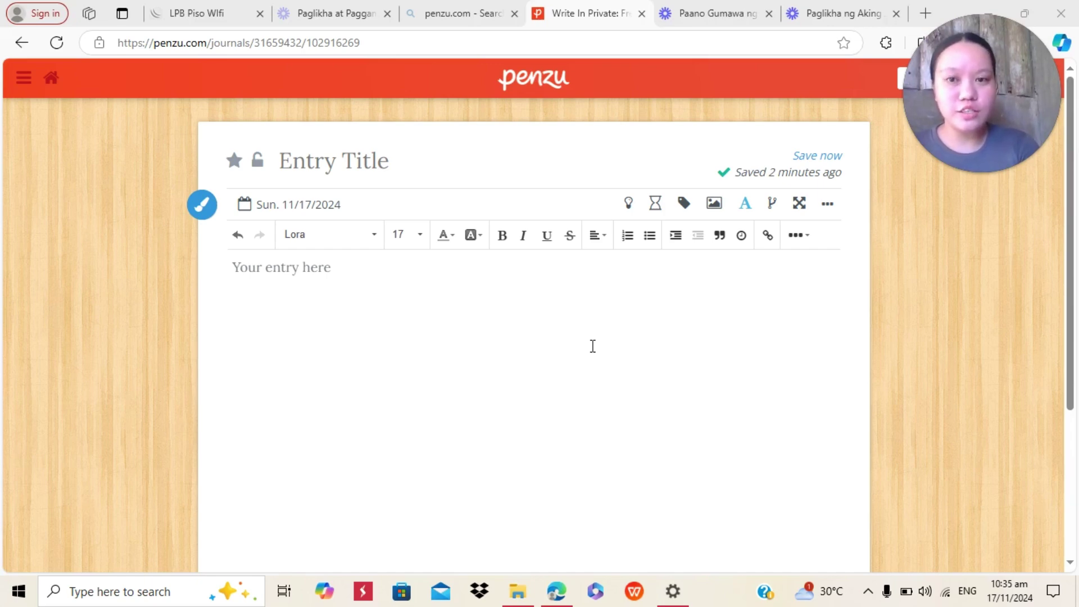
Title the entry 'Diary No. 1', paste the gratitude sentence into the body, and select it.
left_click(323, 163)
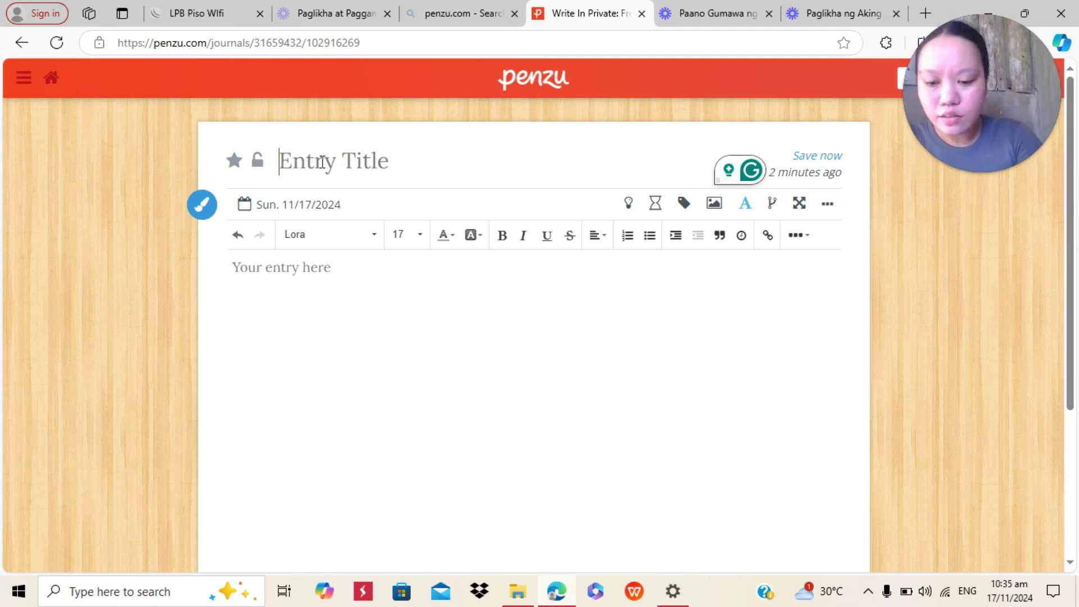
type("Diary ")
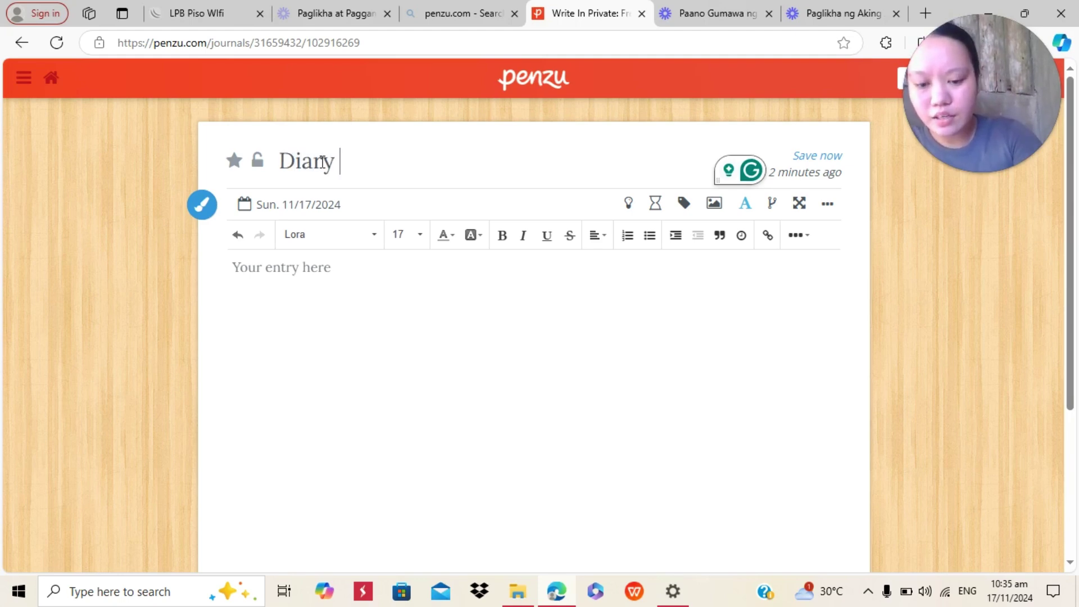
type("No.")
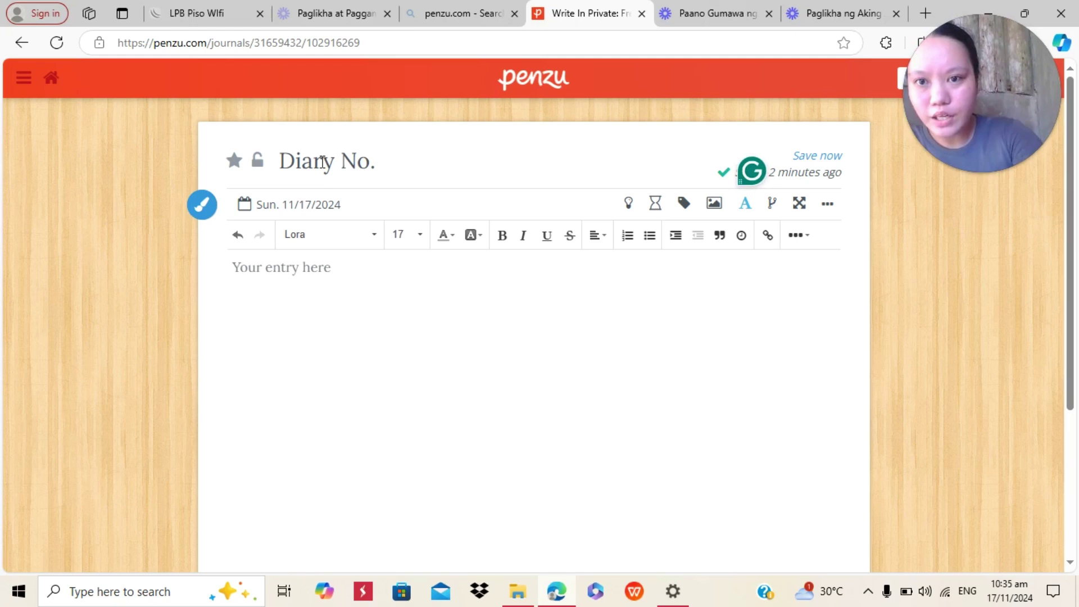
type(" 1")
left_click(280, 278)
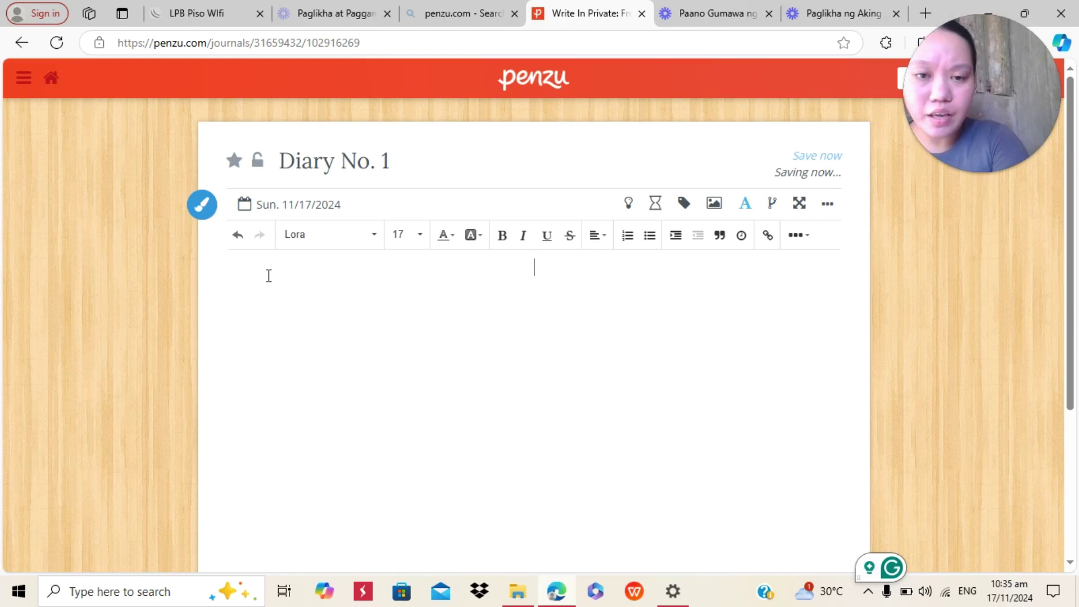
type("Today, I am grateful because I did my best in my demonstration.")
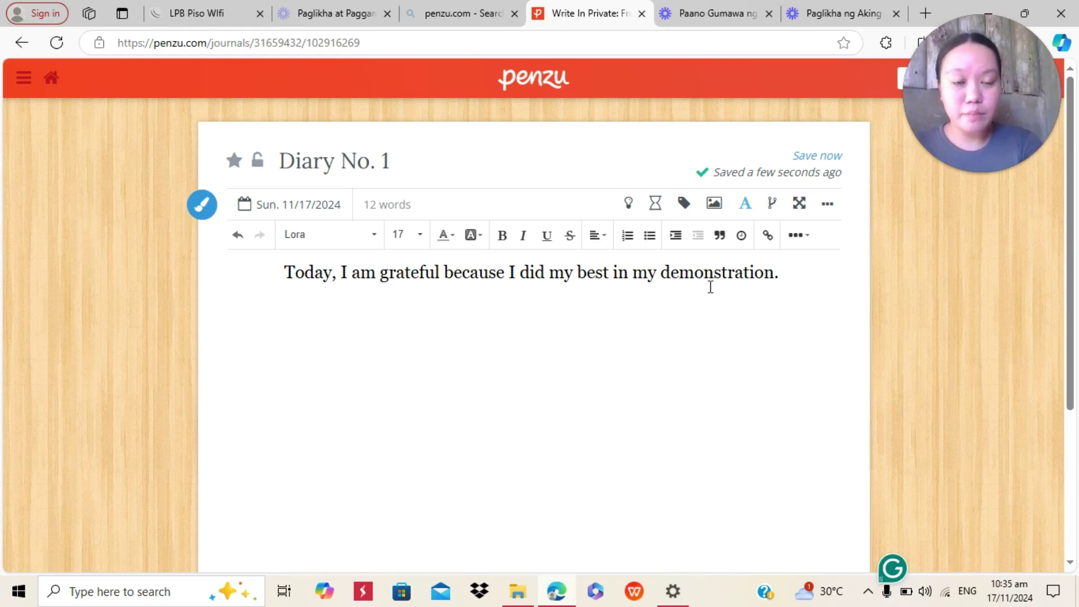
left_click_drag(783, 271, 298, 289)
Format the selected sentence as Arial, size 20, bold.
left_click(362, 236)
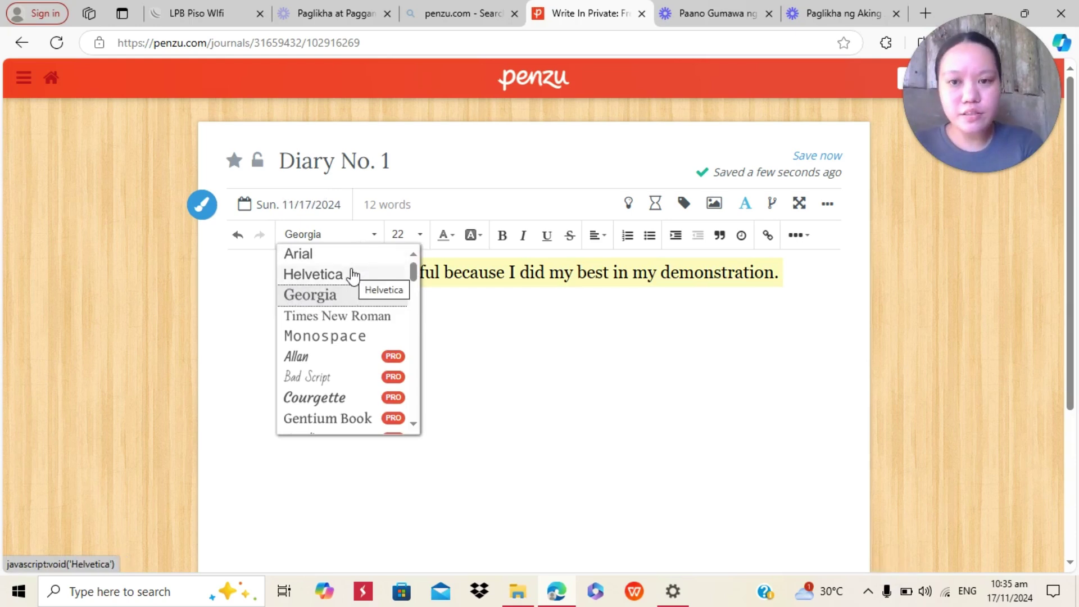
left_click(318, 255)
left_click(406, 238)
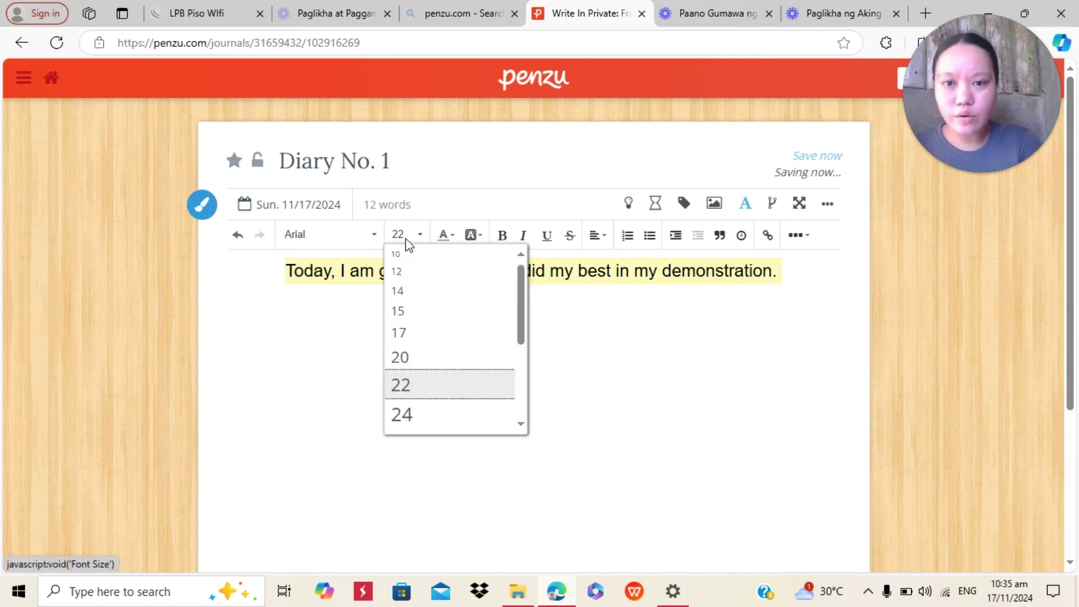
left_click(411, 357)
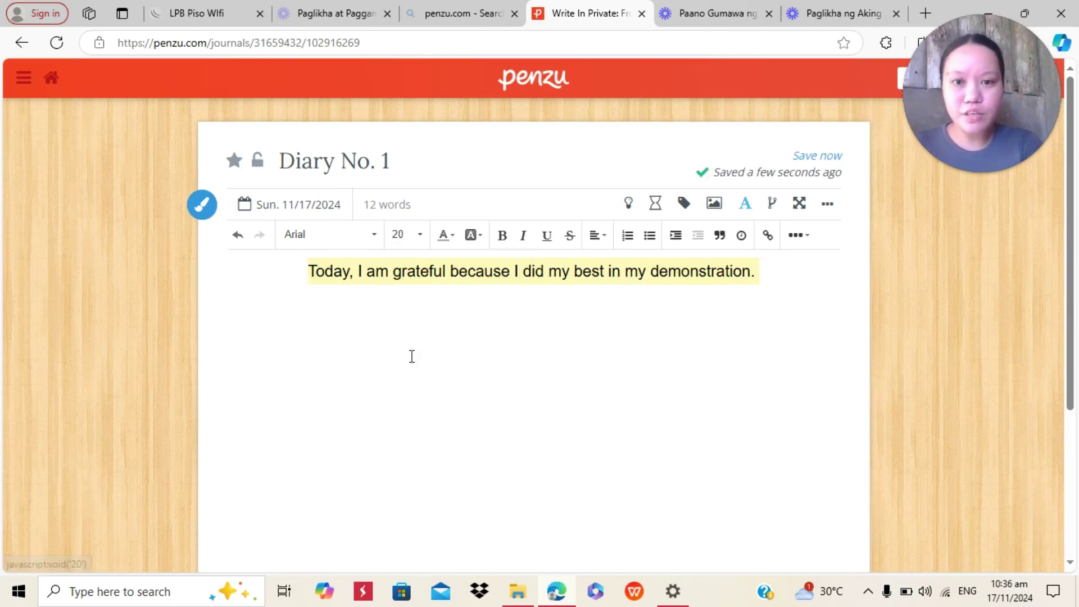
left_click(504, 239)
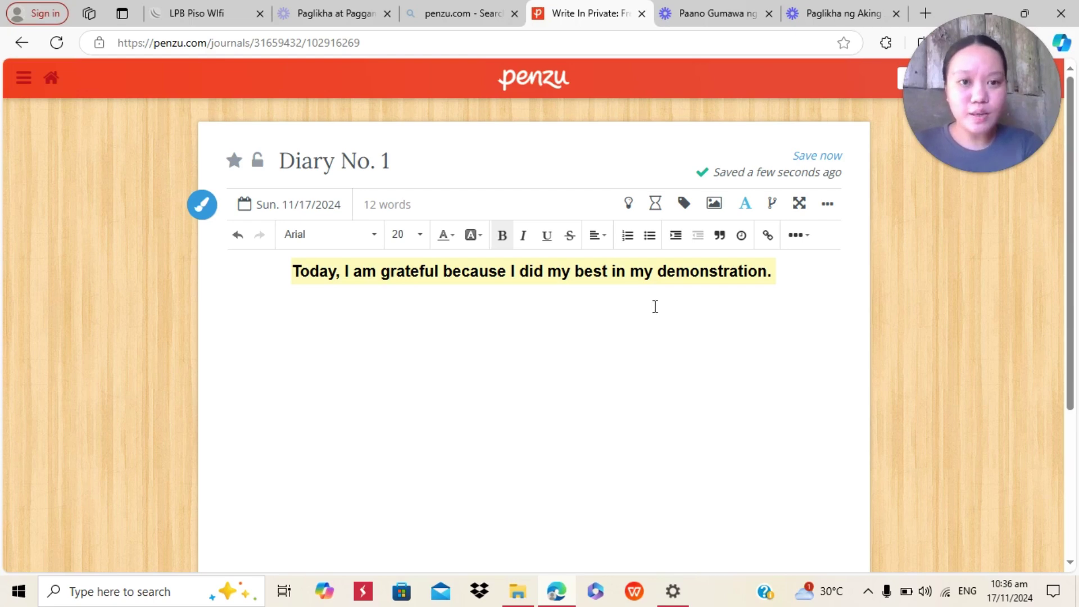
Cycle through a few writing prompt quotes, then turn prompts off, leaving only the sentence.
left_click(629, 204)
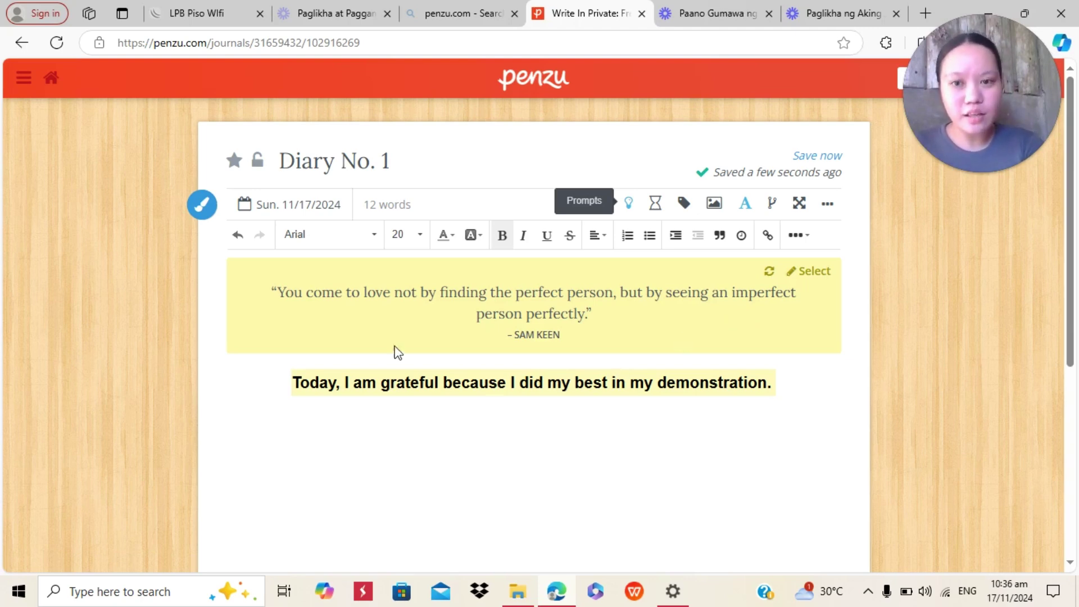
left_click(768, 273)
left_click(769, 272)
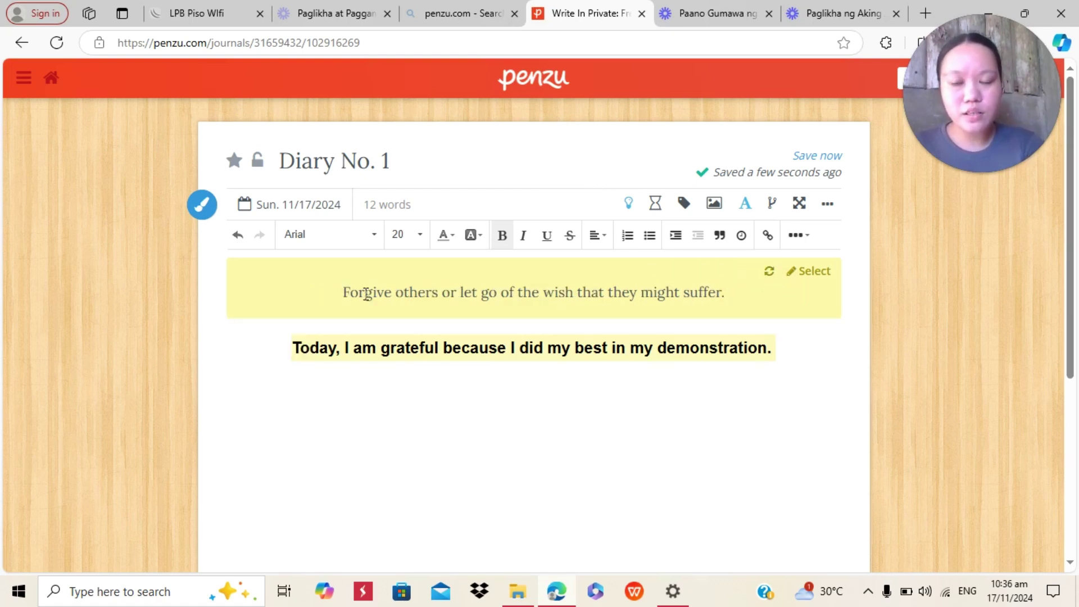
left_click(628, 204)
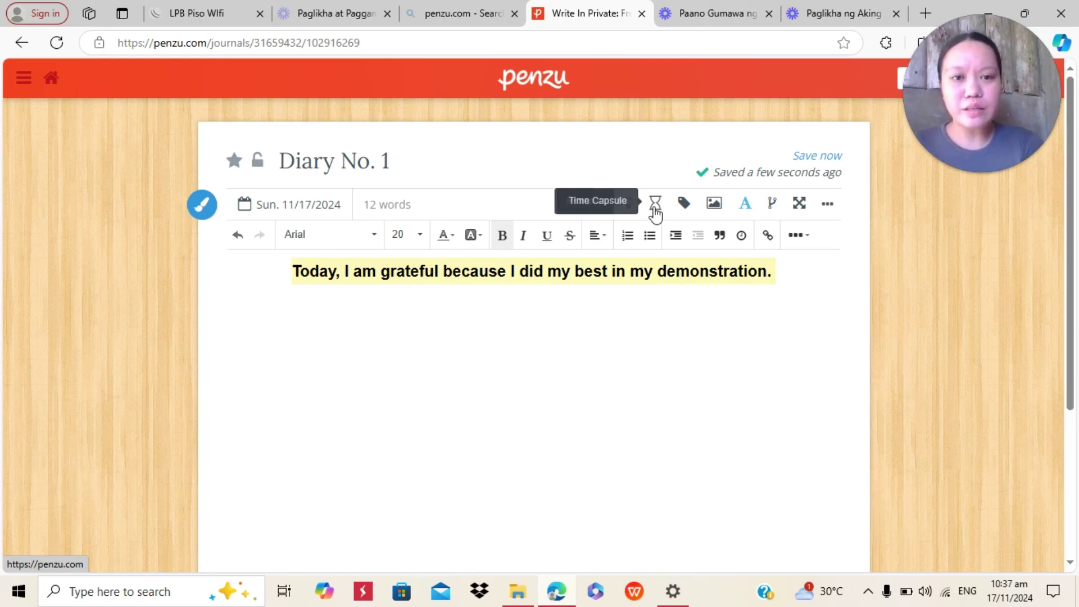
Save a Just Once time capsule reminder for Monday, November 18, 2024.
left_click(655, 205)
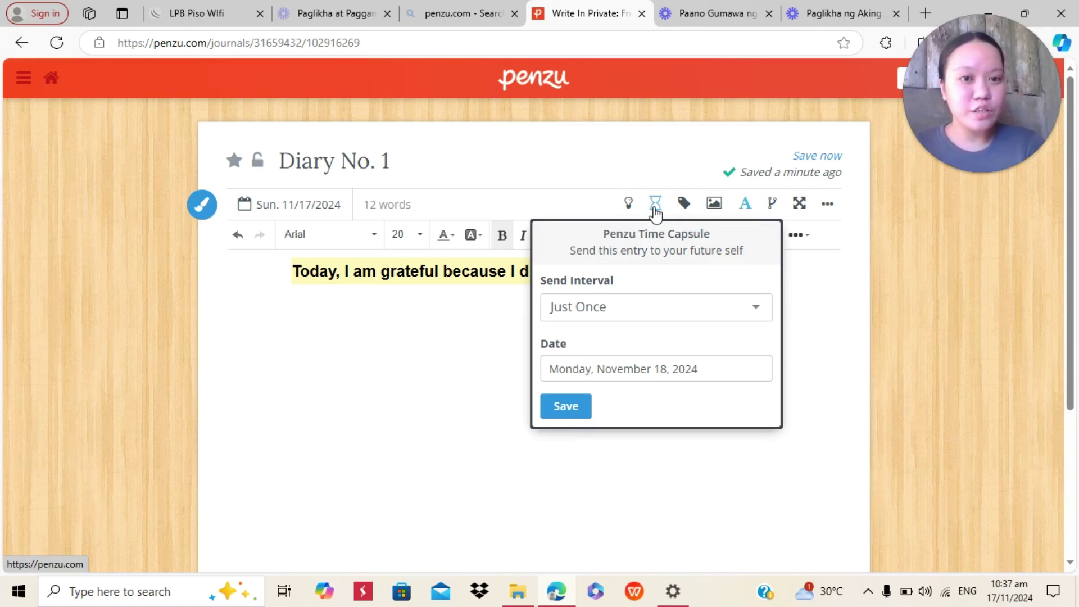
left_click(655, 213)
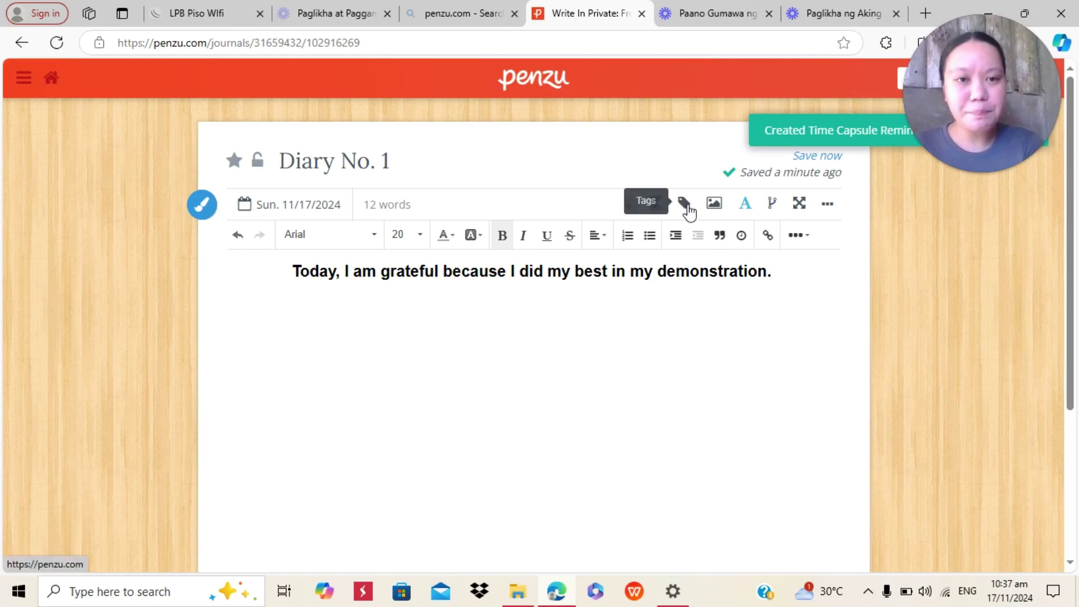
Upload the classroom demonstration photo from Downloads and insert it below the sentence.
left_click(717, 206)
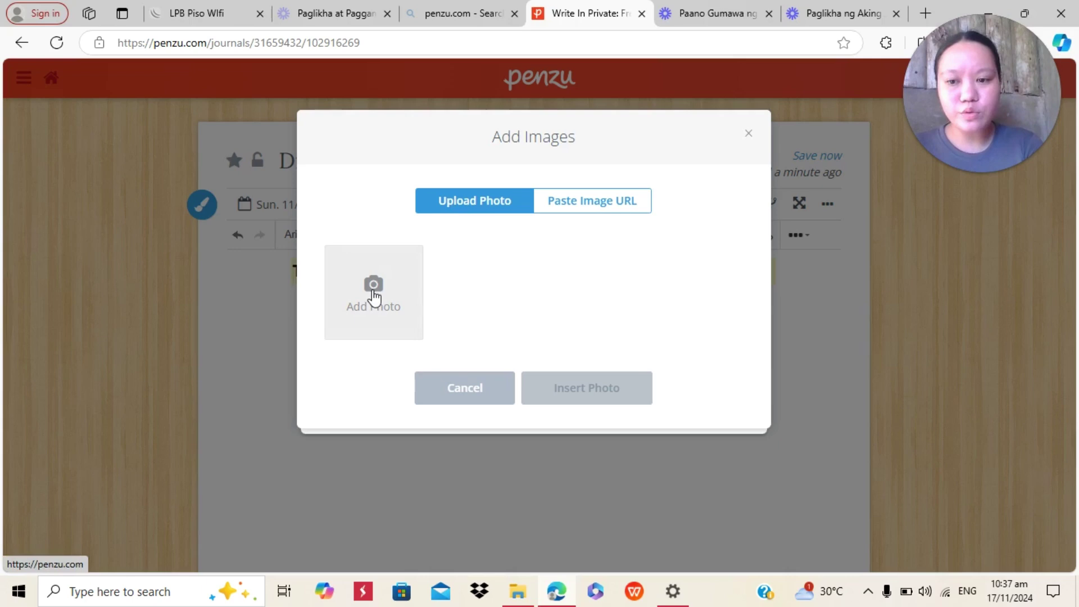
left_click(349, 295)
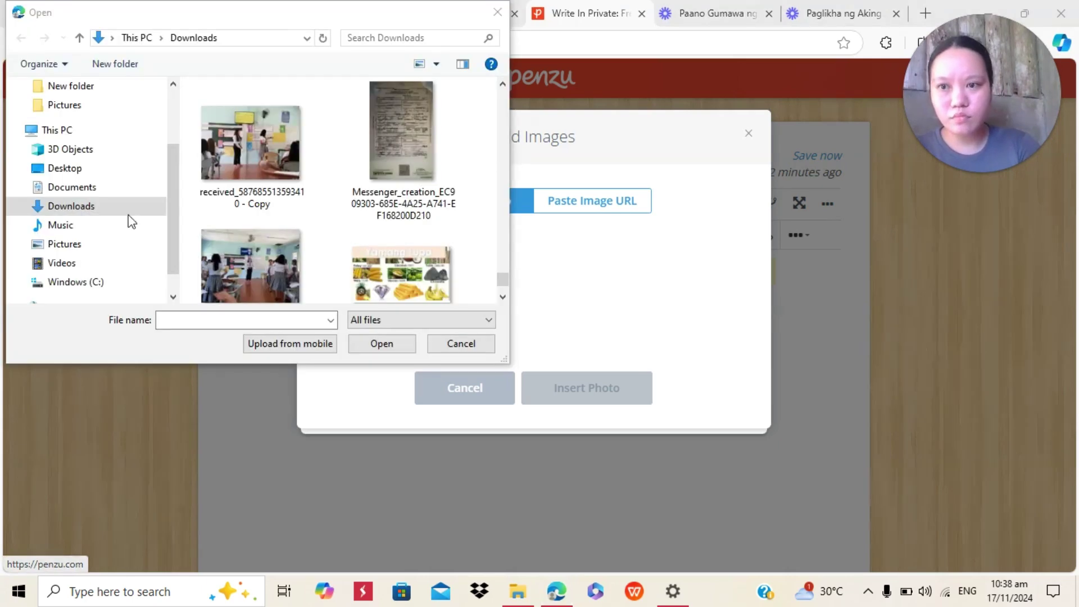
left_click(218, 156)
left_click(389, 344)
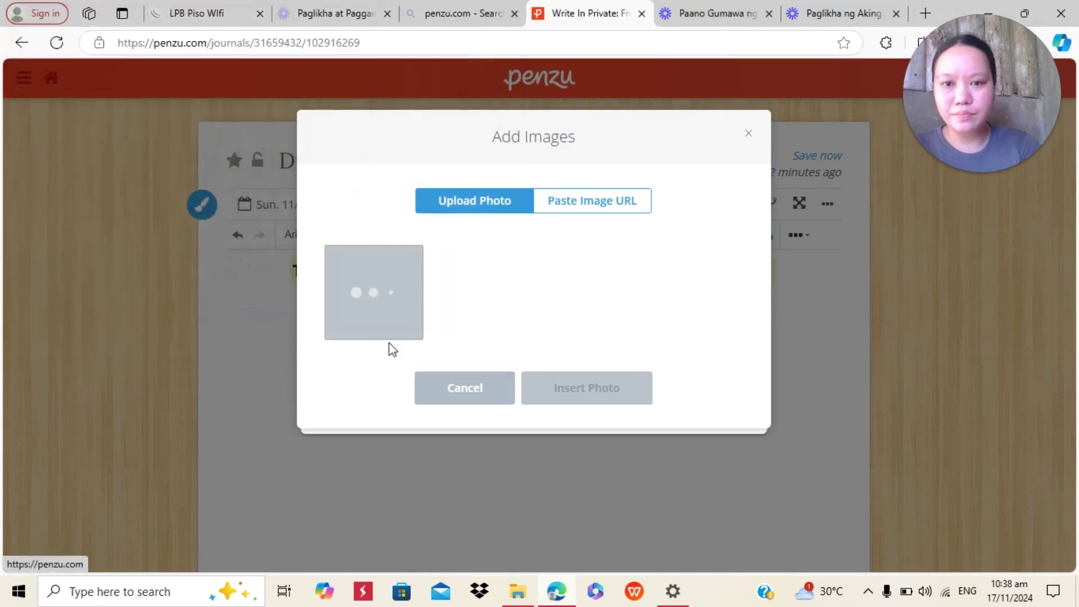
left_click(610, 204)
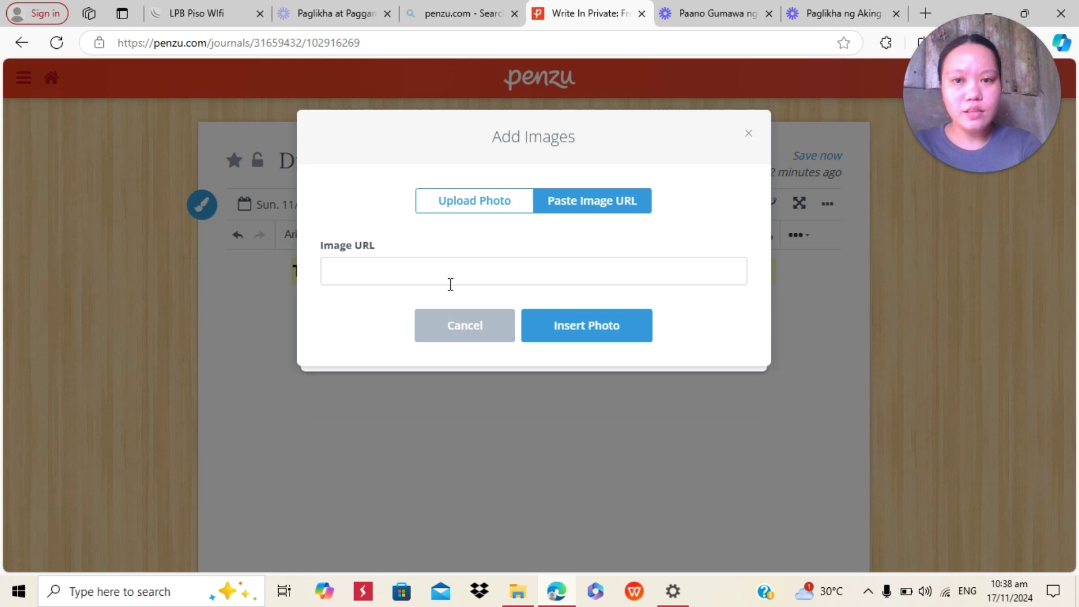
left_click(415, 280)
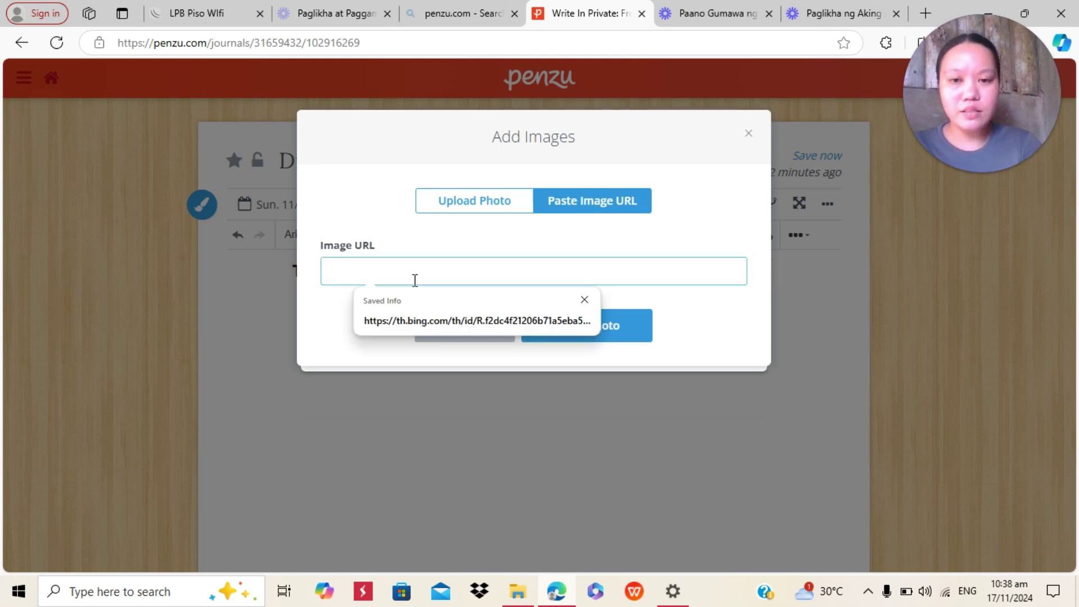
left_click(499, 209)
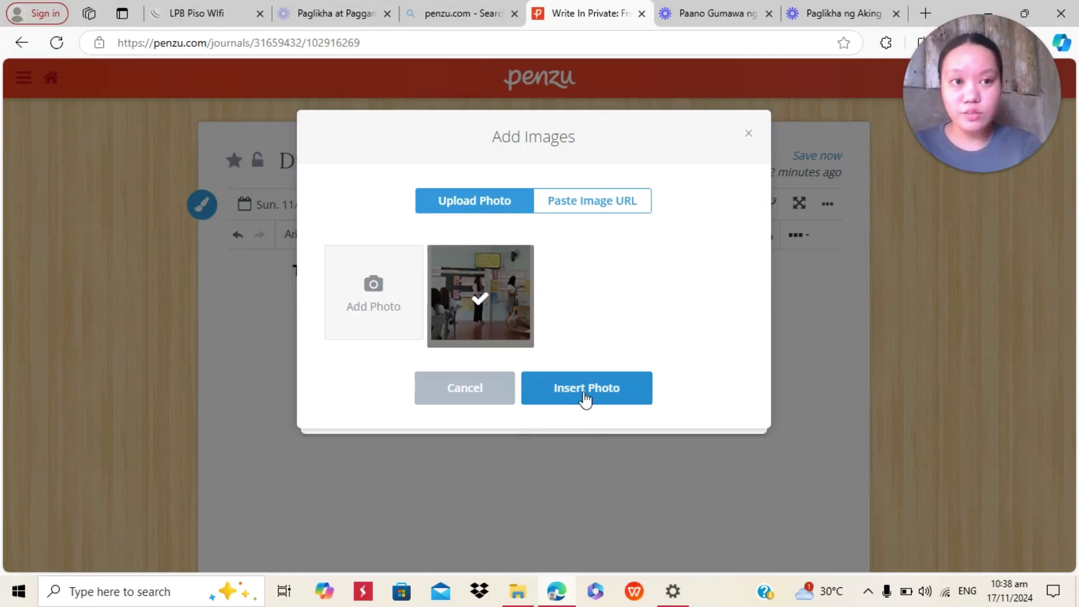
left_click(585, 393)
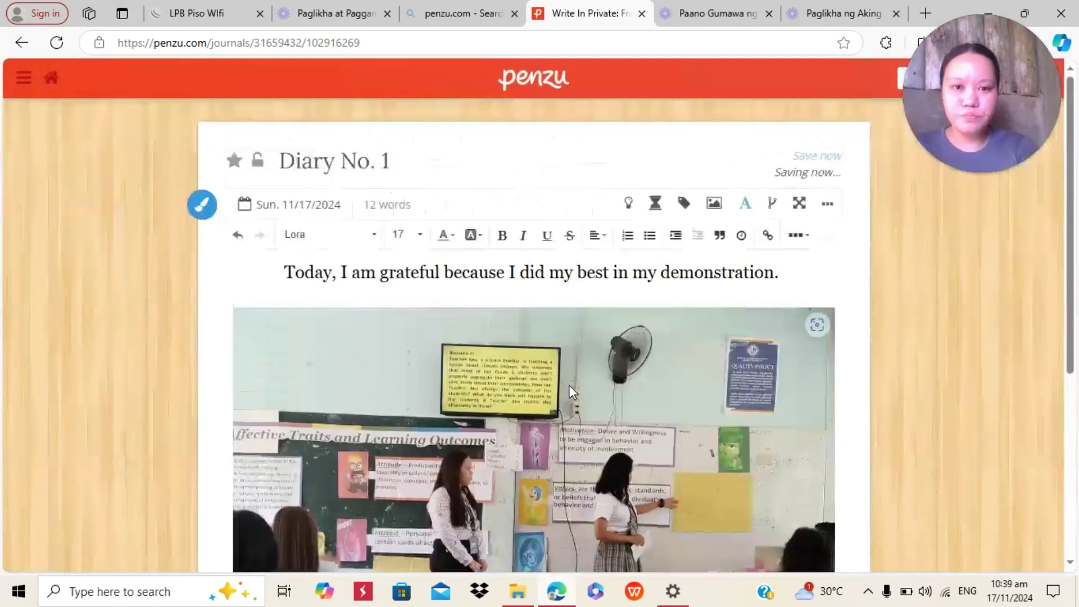
scroll(571, 390, "down", 1)
scroll(569, 386, "down", 2)
scroll(569, 385, "up", 3)
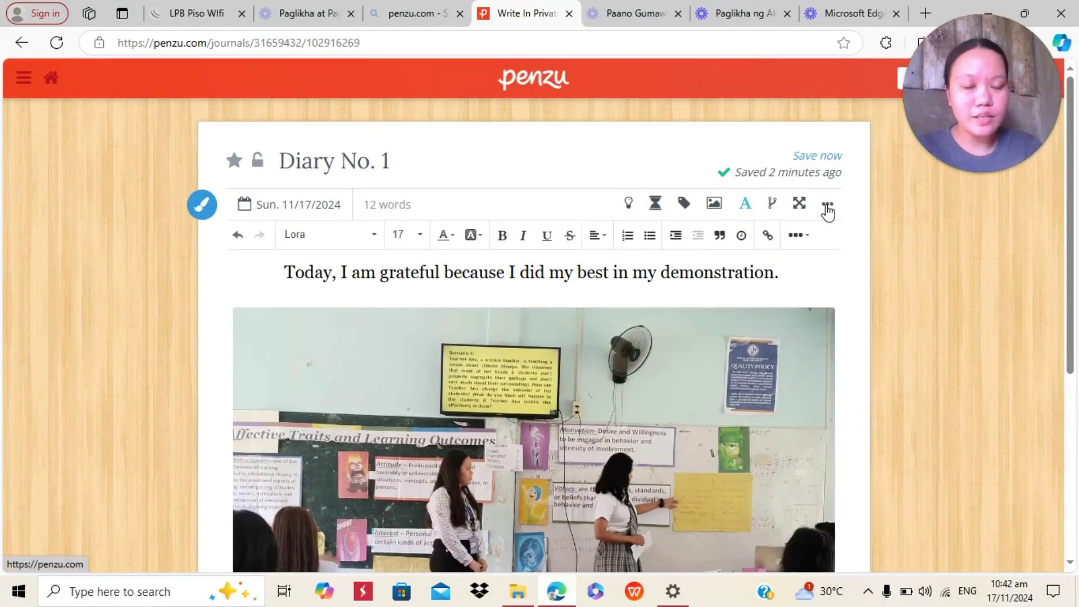
Open Share for the entry and add a saved e-mail address as a recipient.
left_click(828, 208)
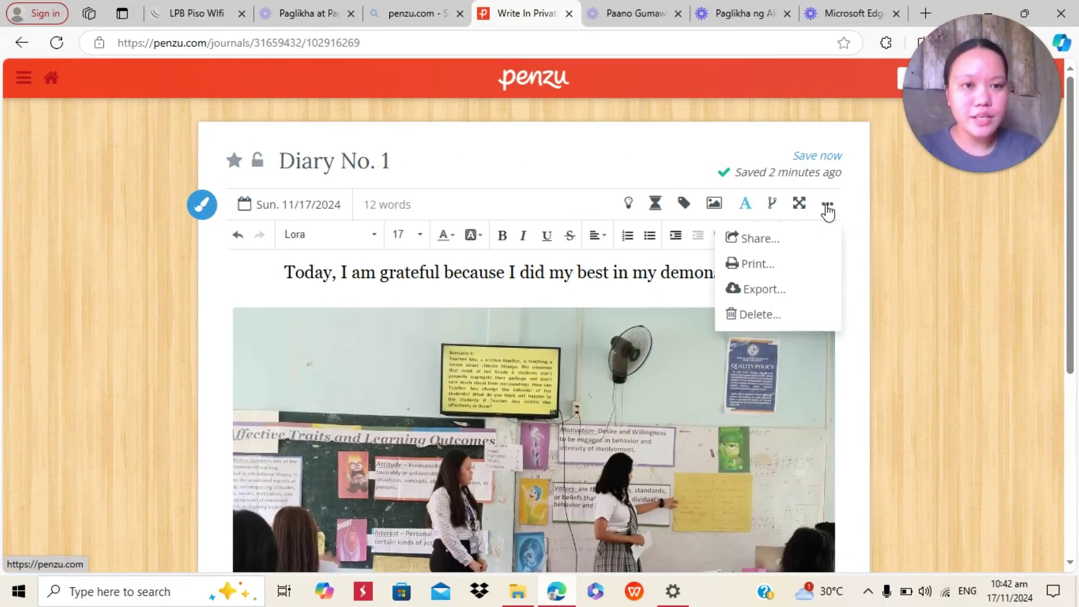
left_click(759, 239)
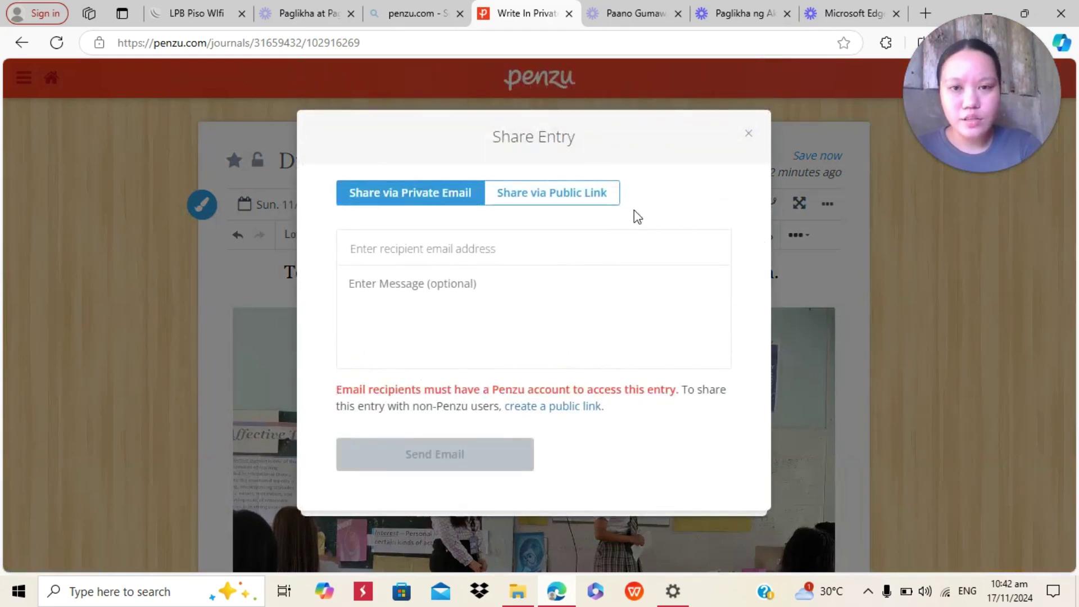
left_click(462, 253)
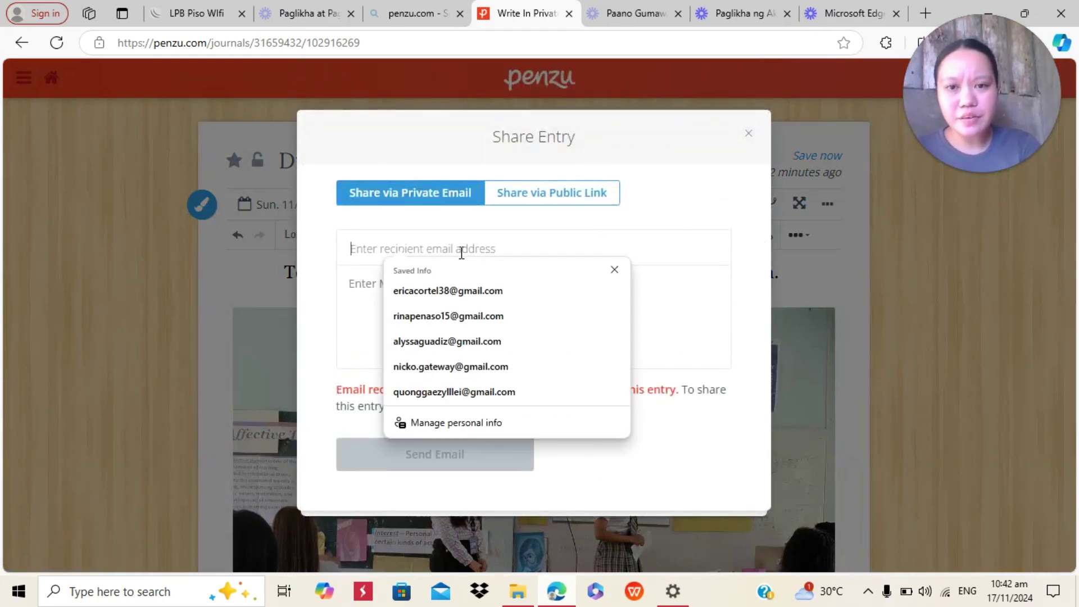
left_click(431, 316)
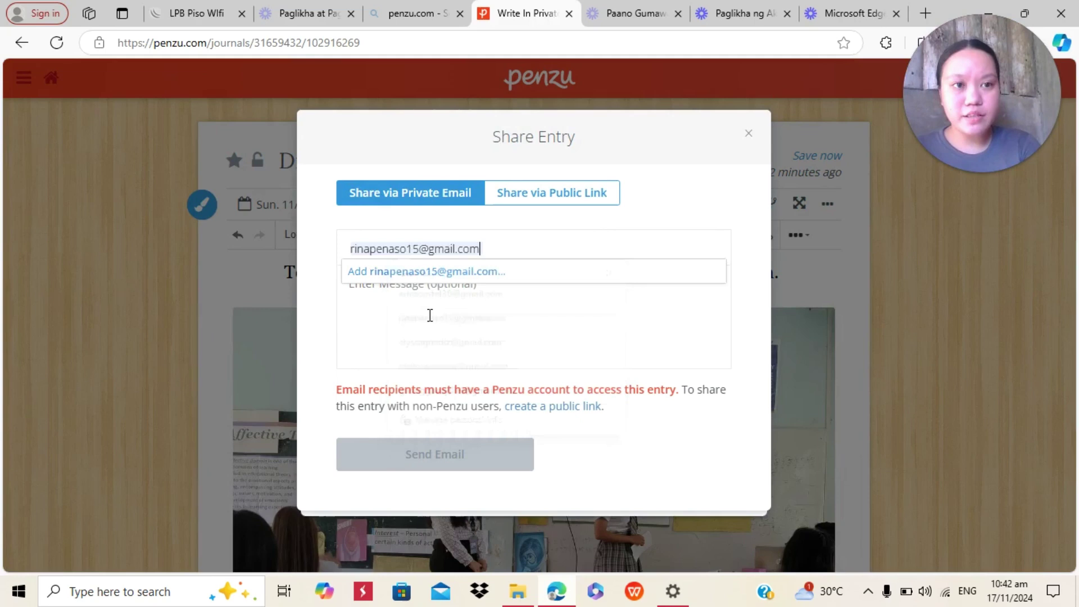
left_click(421, 242)
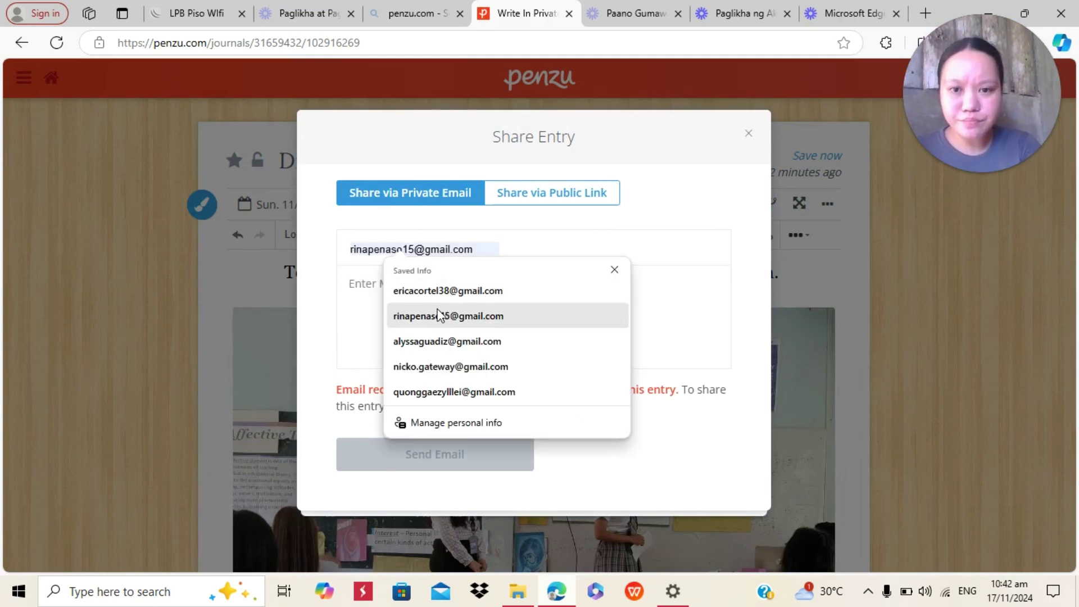
left_click(438, 315)
left_click(403, 271)
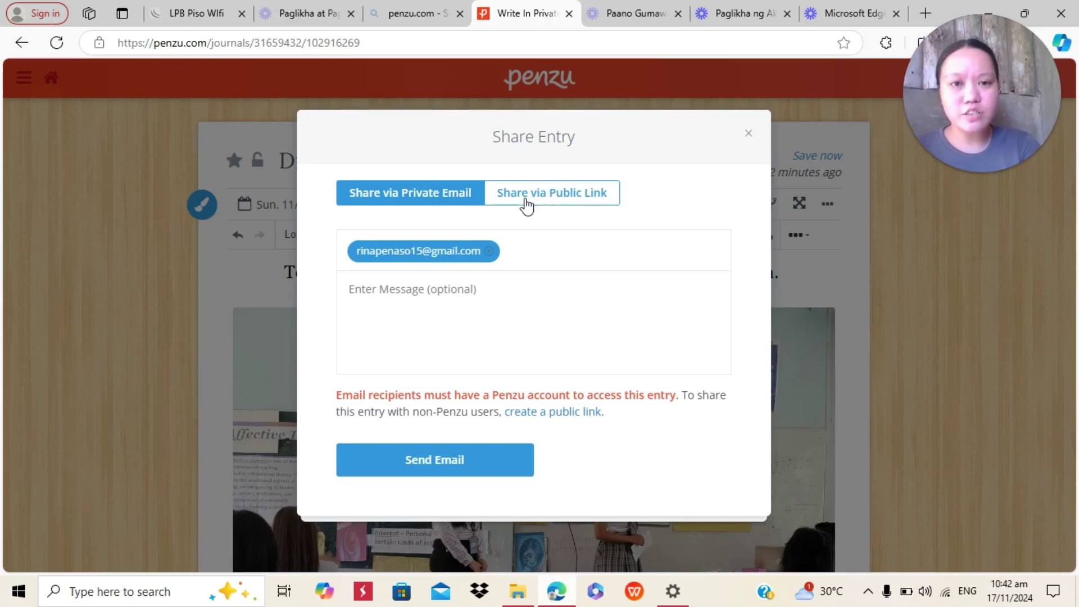
Generate and copy a public link, paste it into the share e-mail message, then close sharing.
left_click(584, 193)
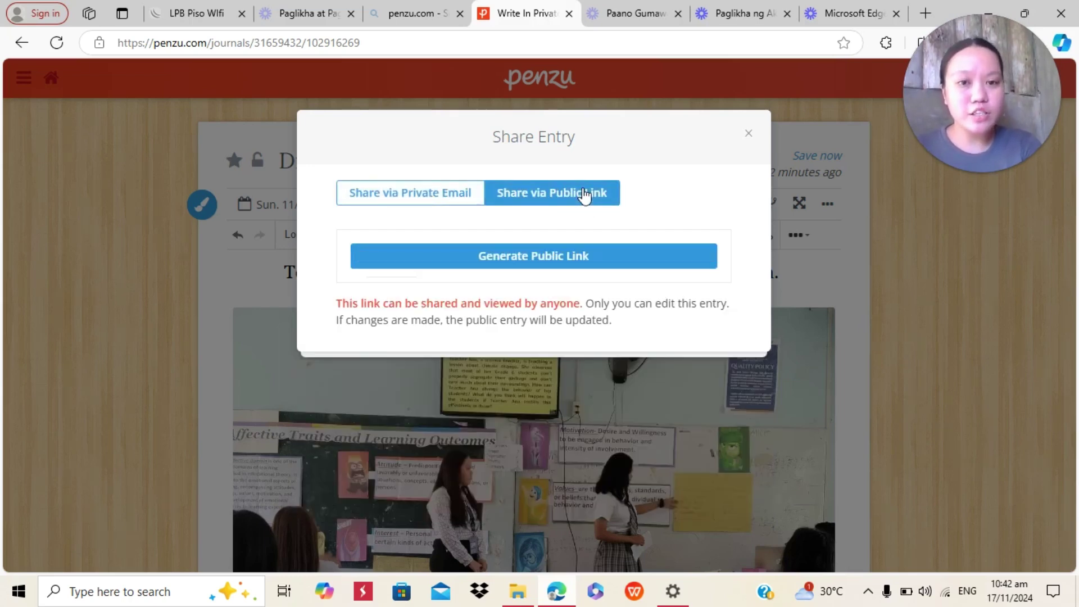
left_click(520, 264)
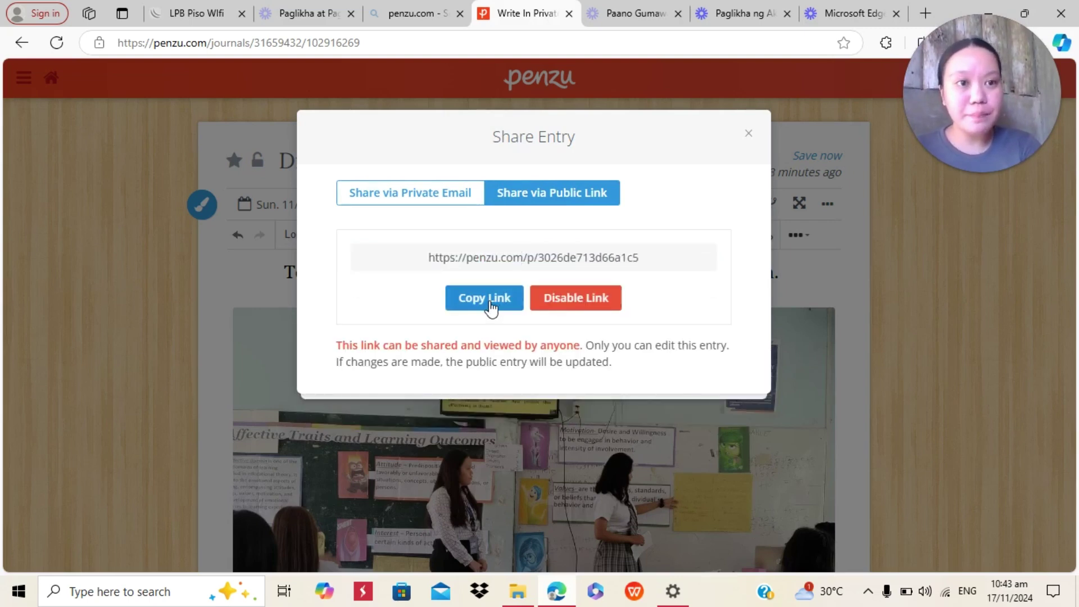
left_click(491, 307)
left_click(417, 196)
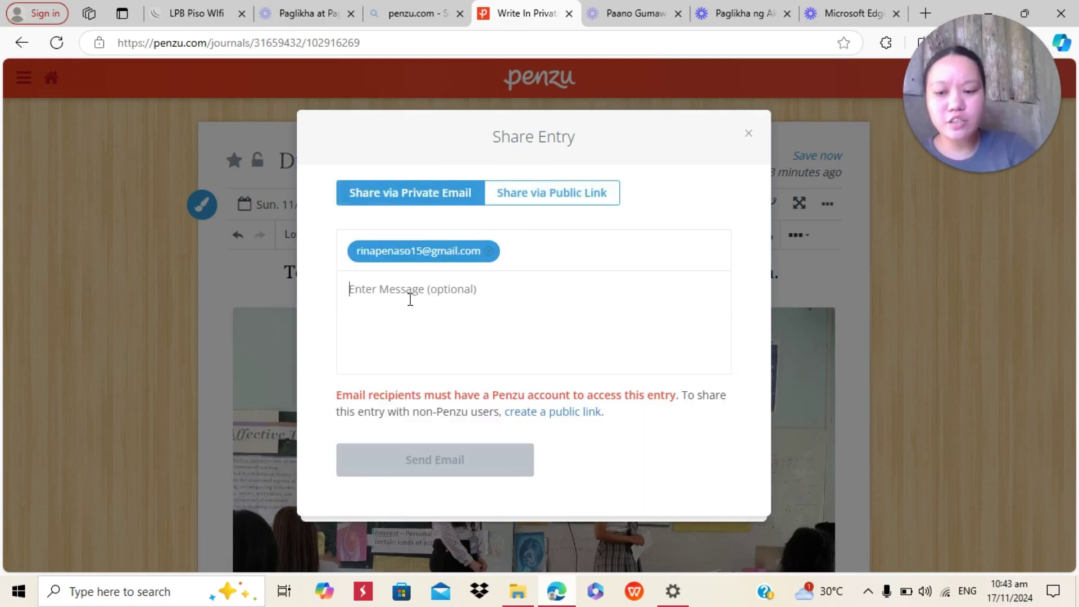
key("ctrl+v")
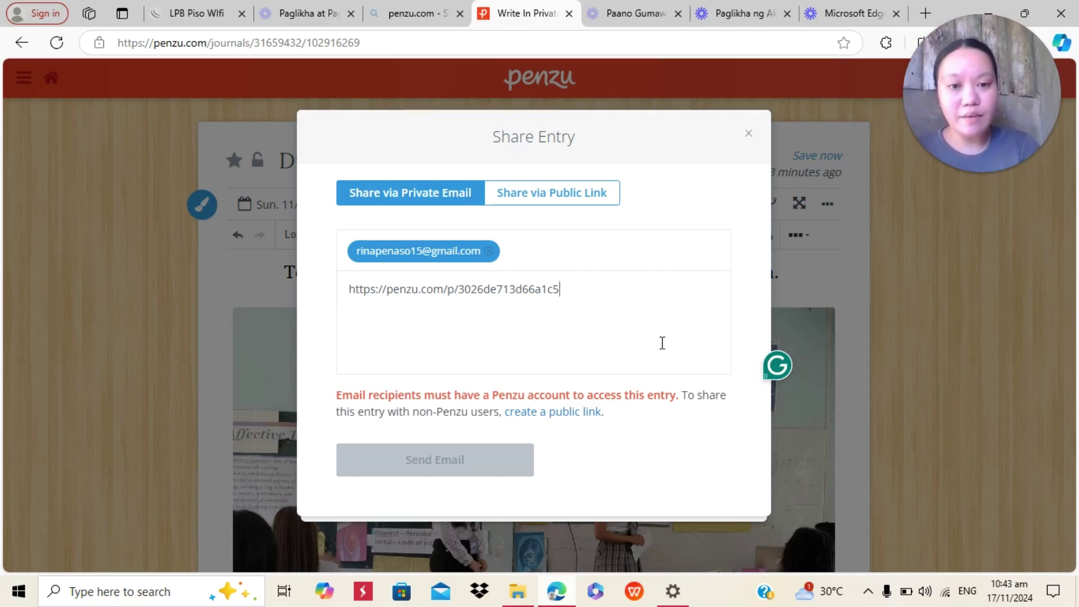
key("Escape")
left_click(827, 204)
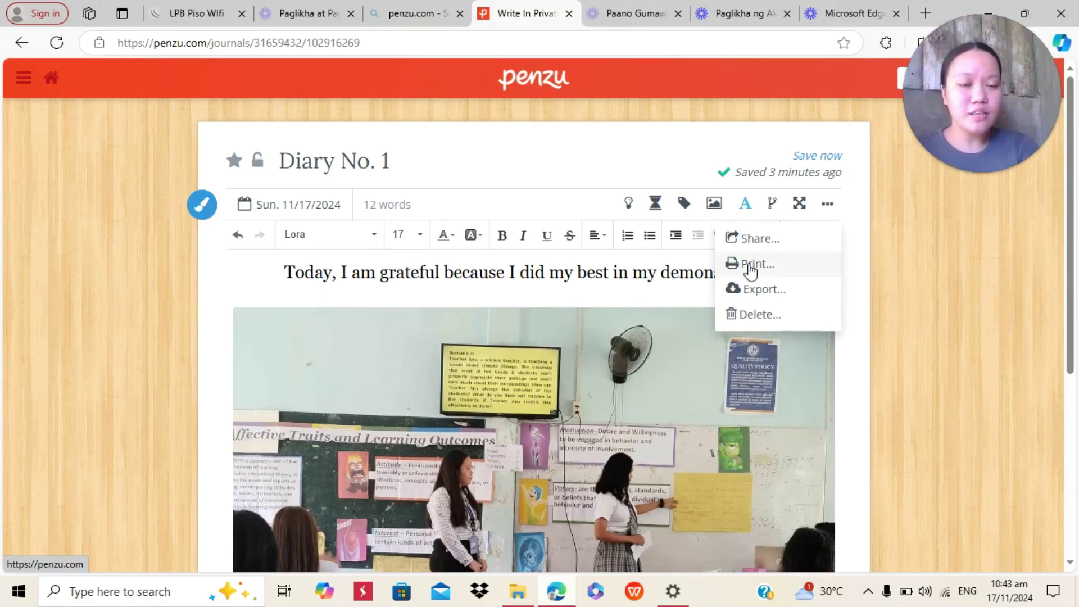
left_click(751, 291)
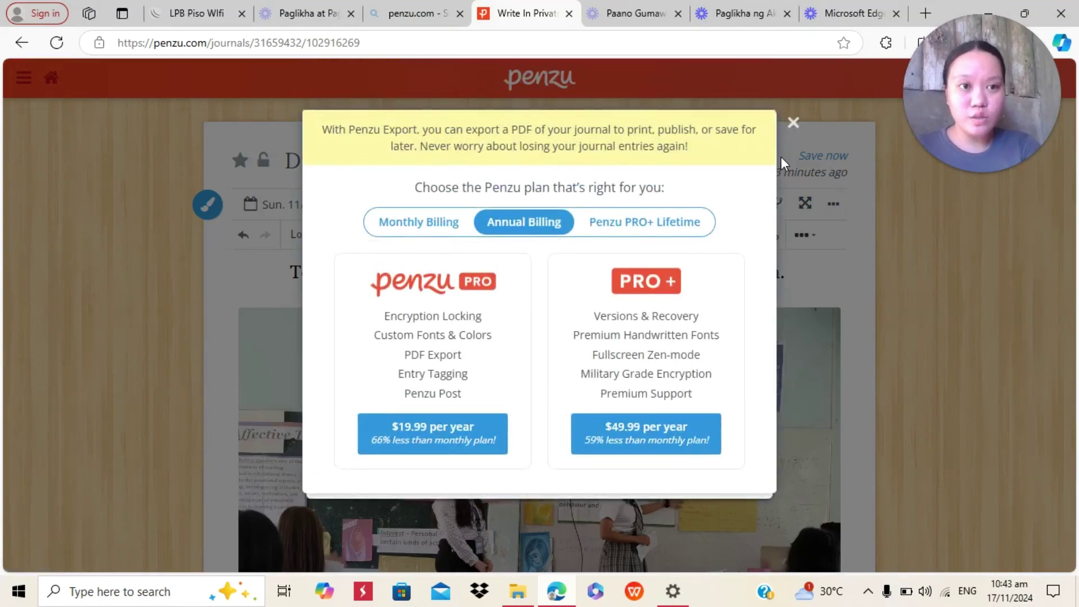
left_click(793, 124)
left_click(829, 208)
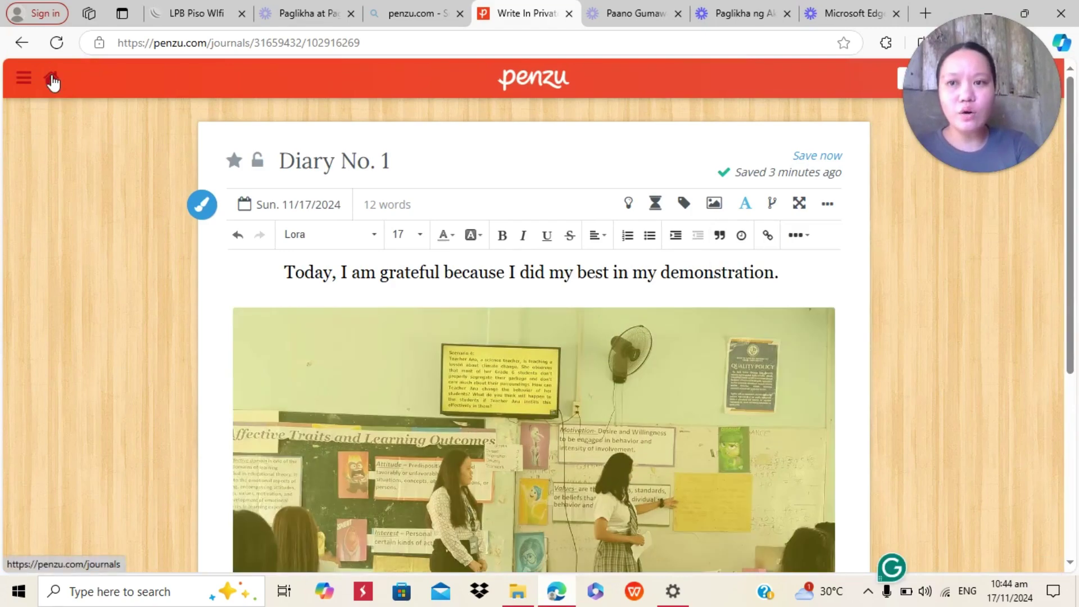
Return to the Penzu journals home page and log out via the account menu, confirming the prompt.
left_click(53, 80)
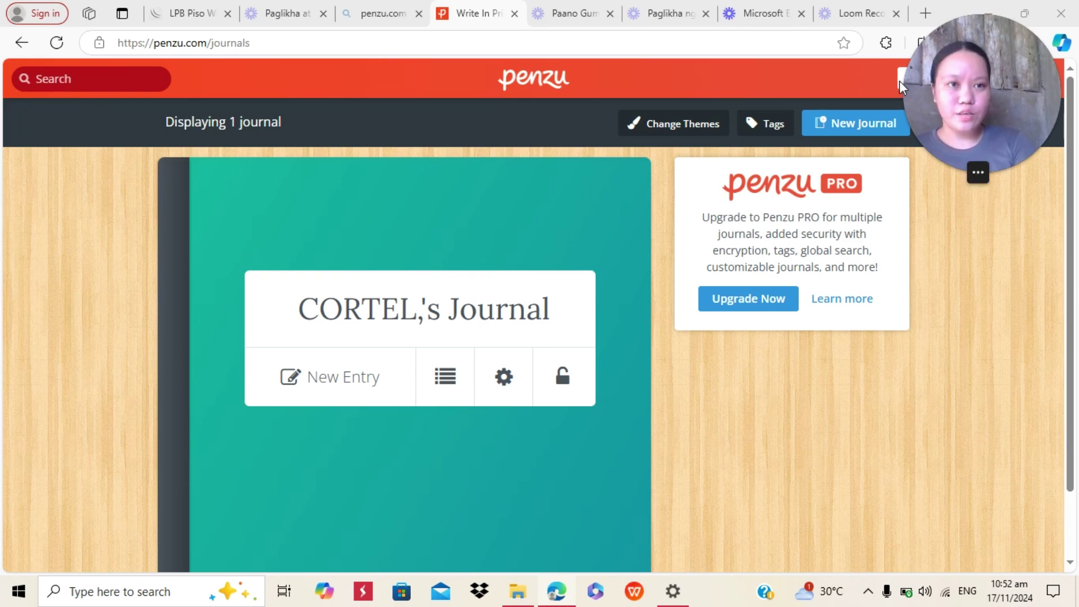
left_click_drag(990, 109, 817, 145)
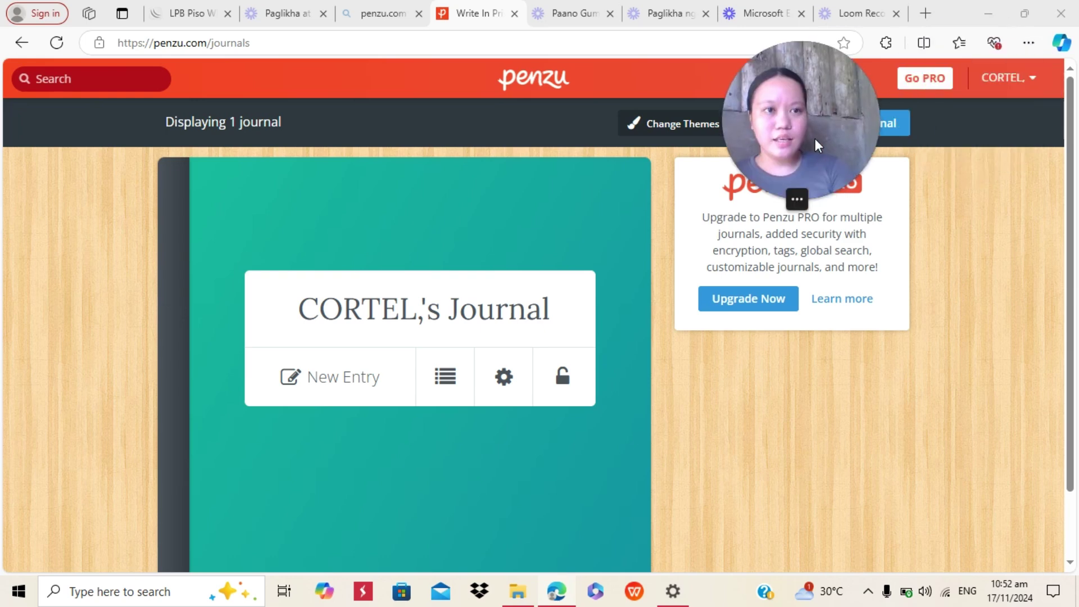
left_click(1029, 78)
left_click(958, 185)
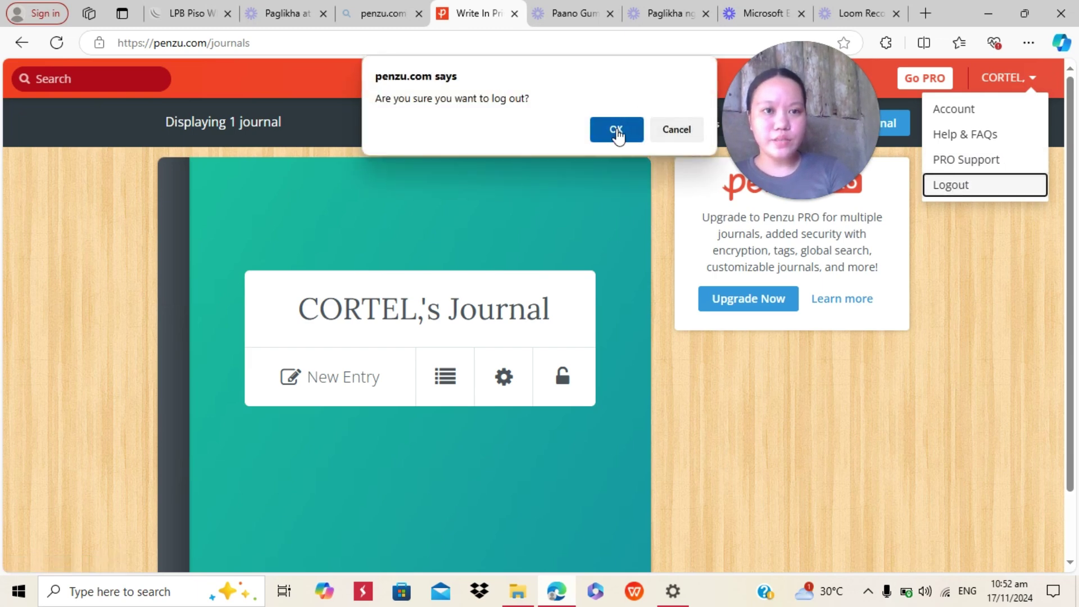
left_click(616, 128)
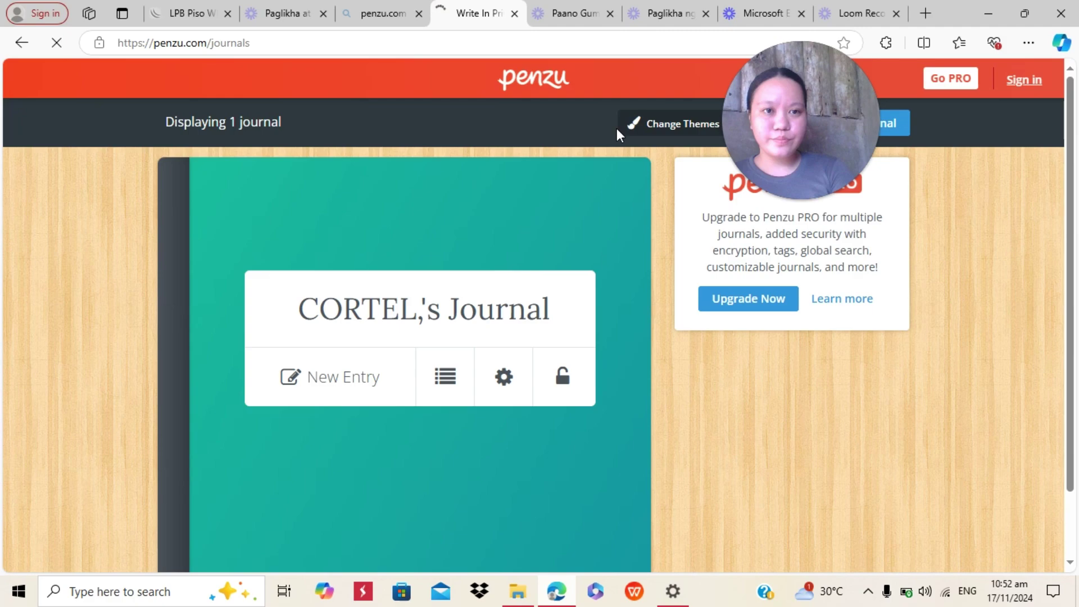